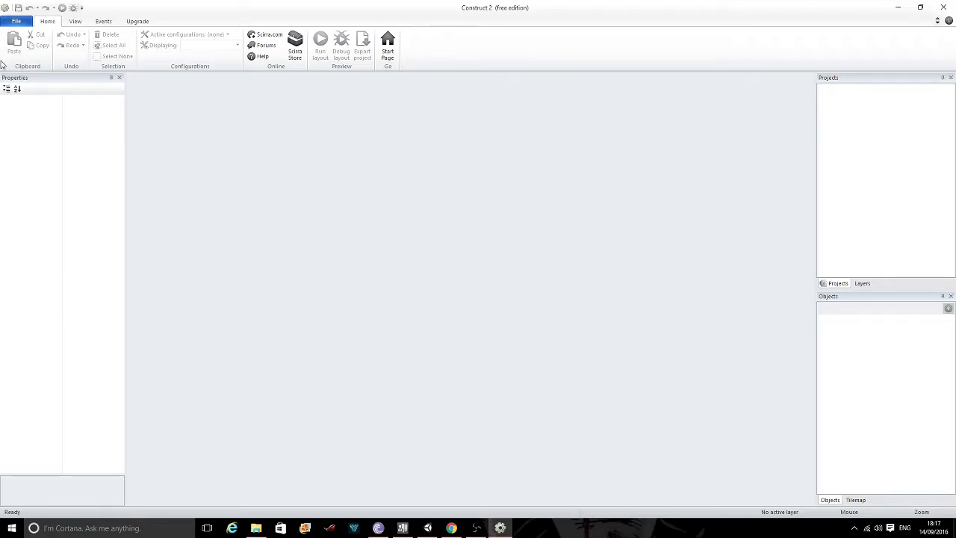
Create a new empty project with default settings.
click(18, 21)
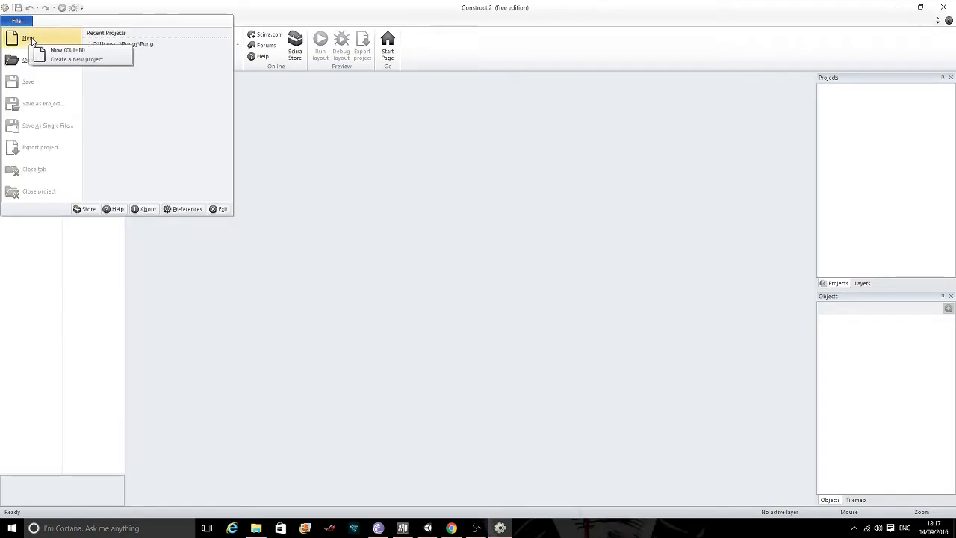
click(28, 39)
click(477, 528)
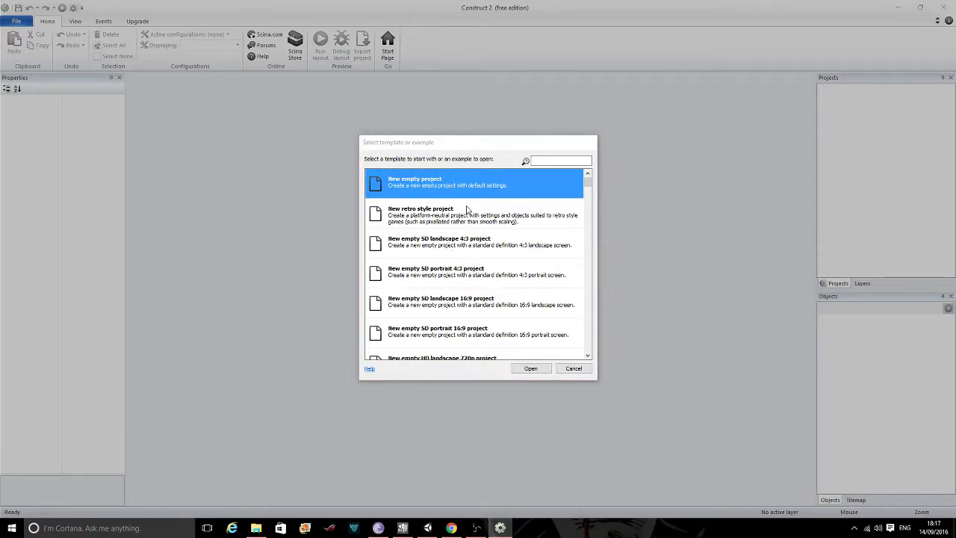
click(532, 369)
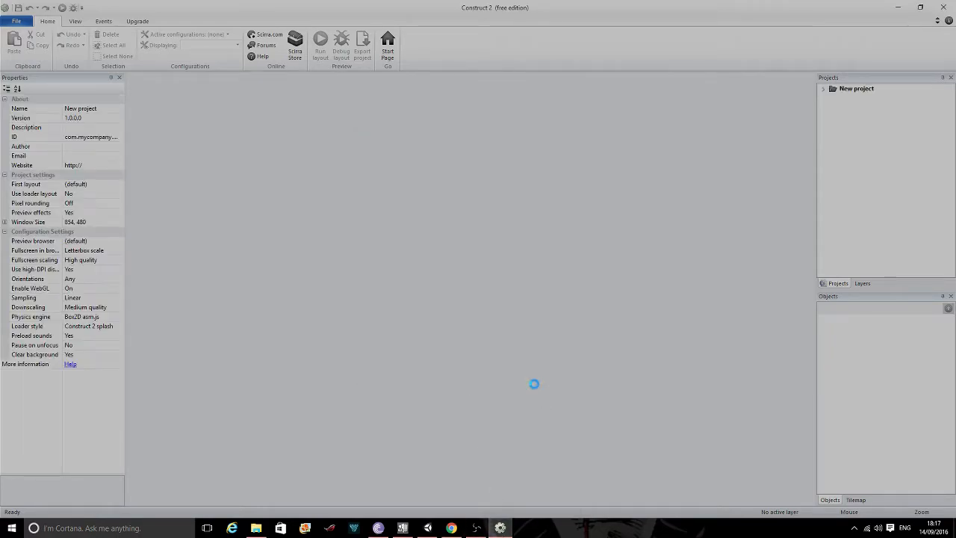
click(477, 529)
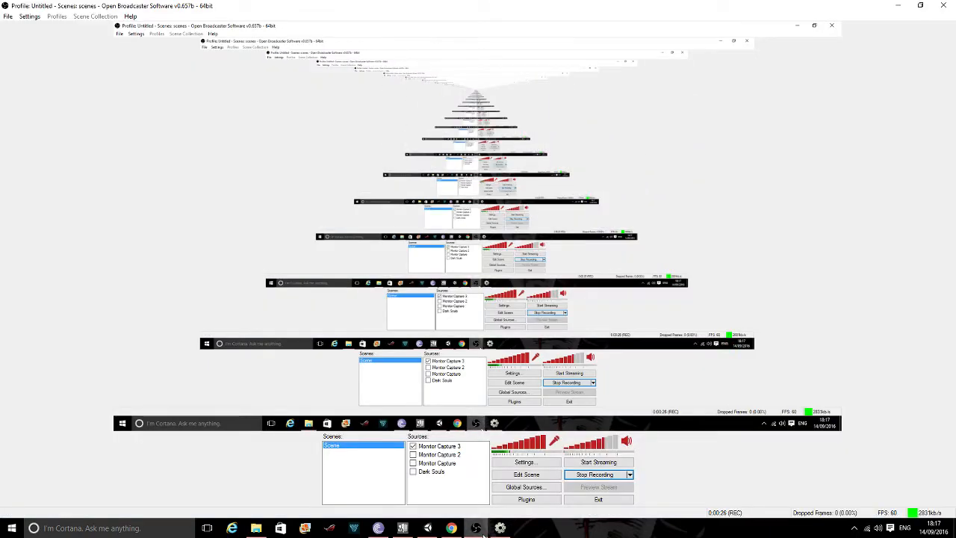
click(478, 528)
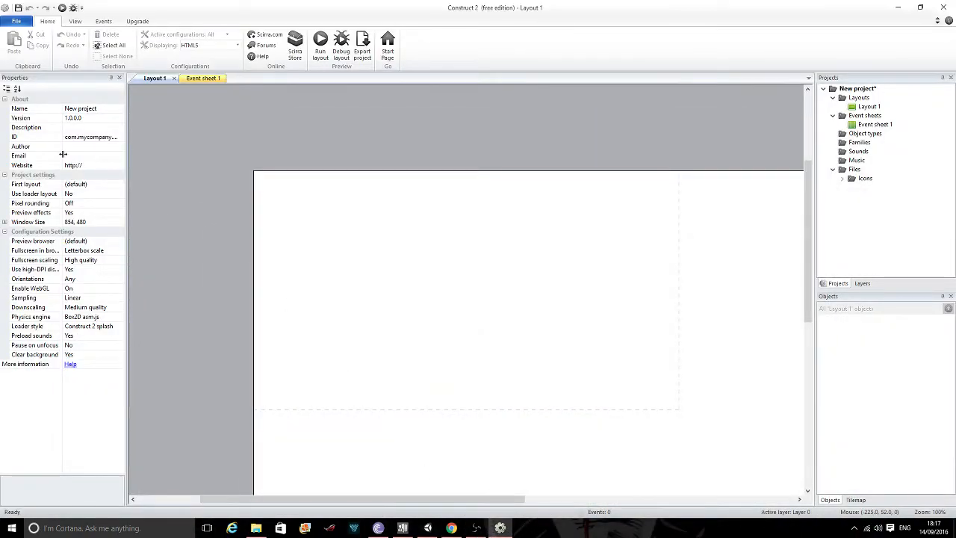
Set the project's window size to 640, 480.
click(87, 223)
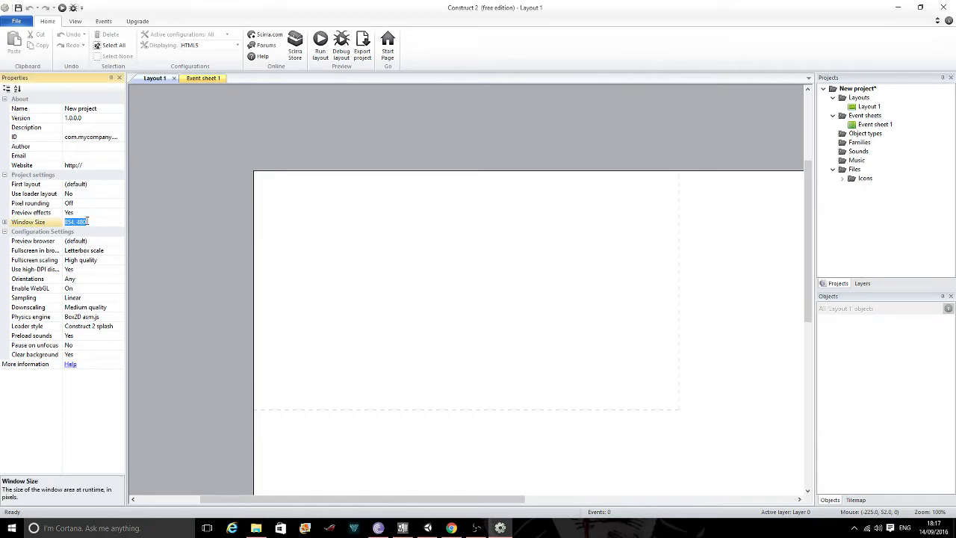
text(640, 480)
key(Return)
Rename the project as Pong_Tutorial.
click(95, 108)
click(95, 108)
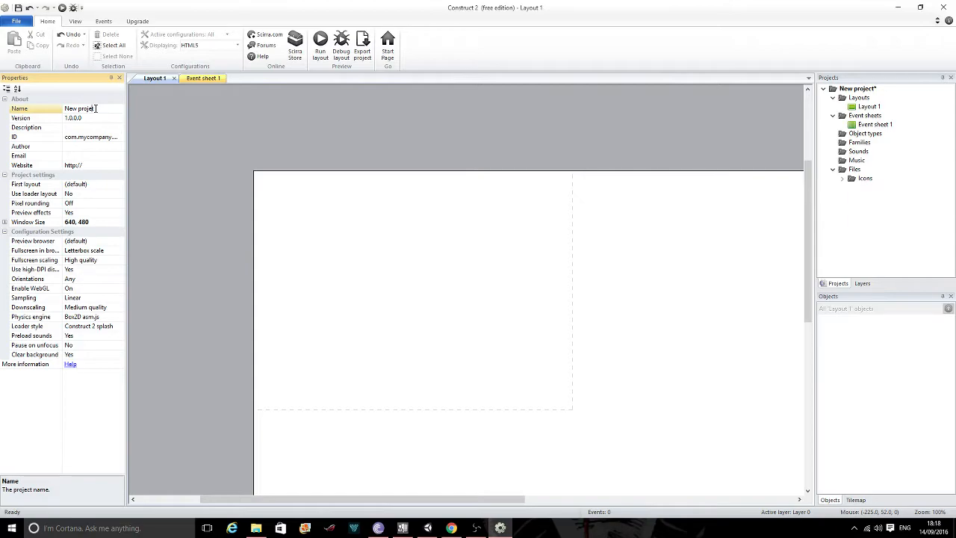
key(BackSpace)
key(BackSpace)
key(BackSpace)
key(BackSpace)
key(BackSpace)
text(Pong_Tu)
View Event sheet 1 and return to Layout 1.
click(203, 79)
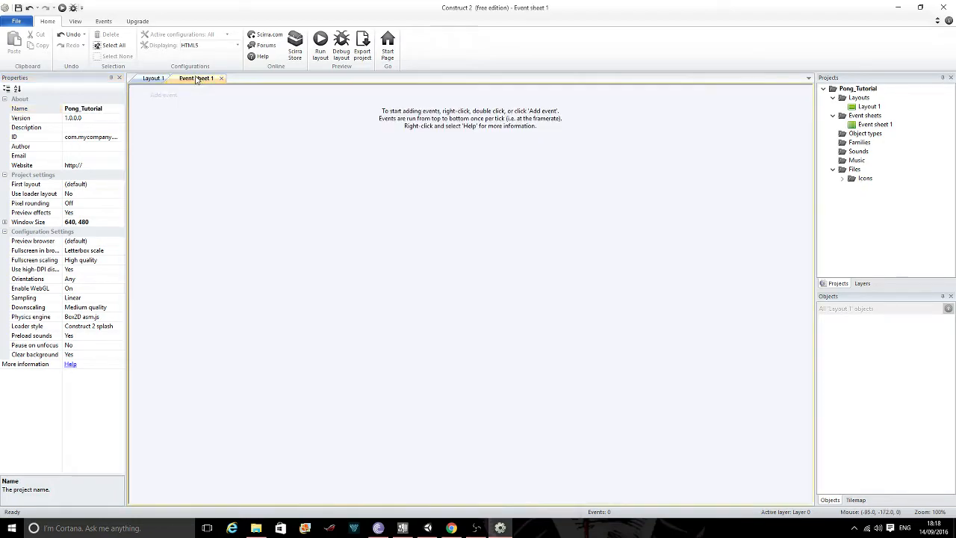
click(166, 78)
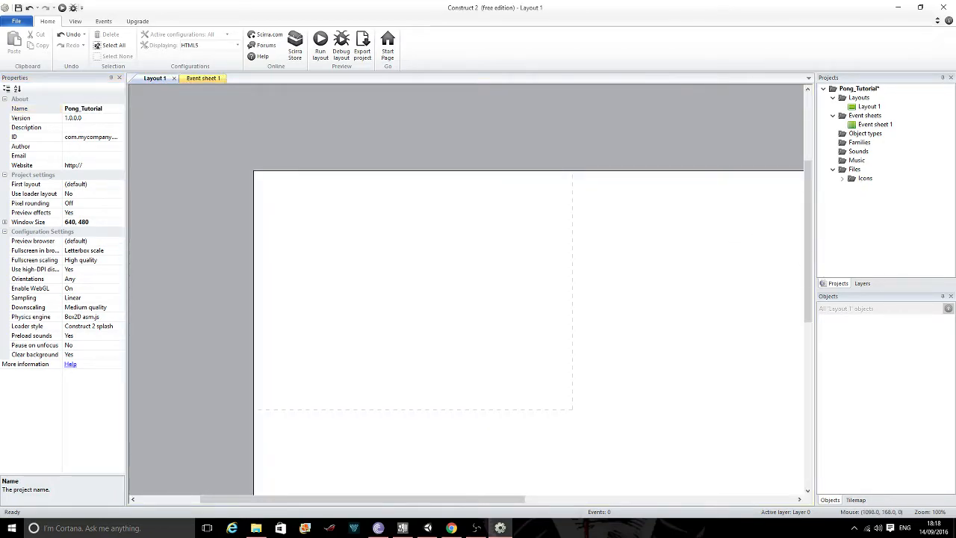
key(alt+Tab)
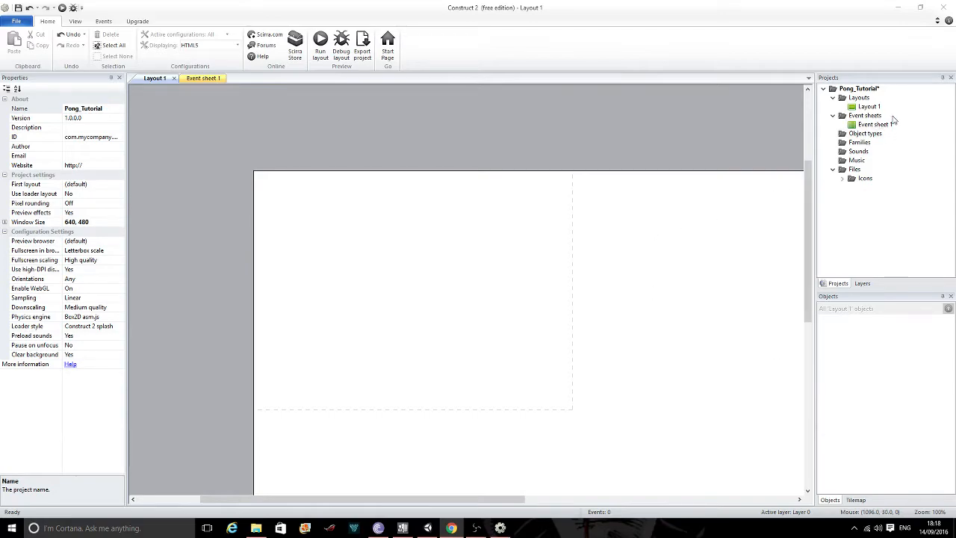
Set the size of Layout 1 to 640, 480.
click(869, 106)
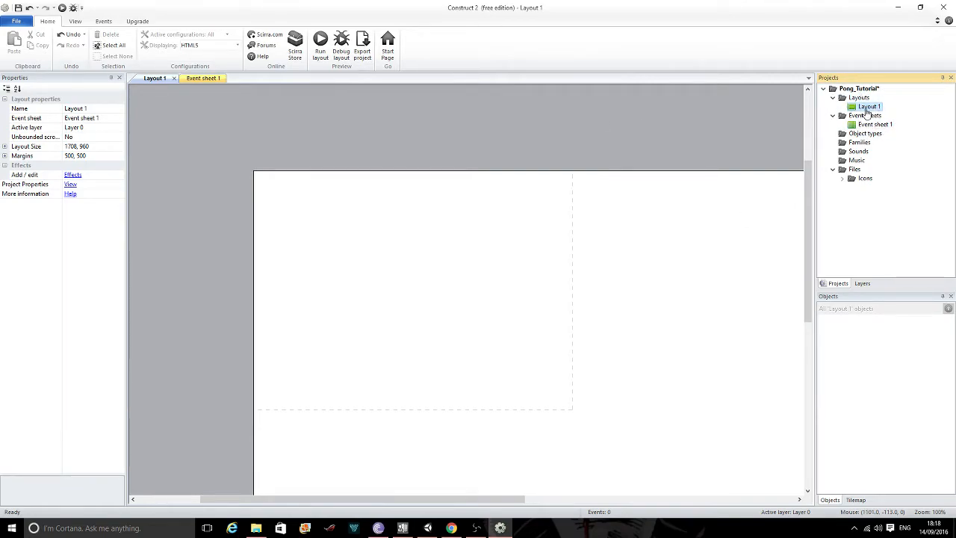
click(88, 146)
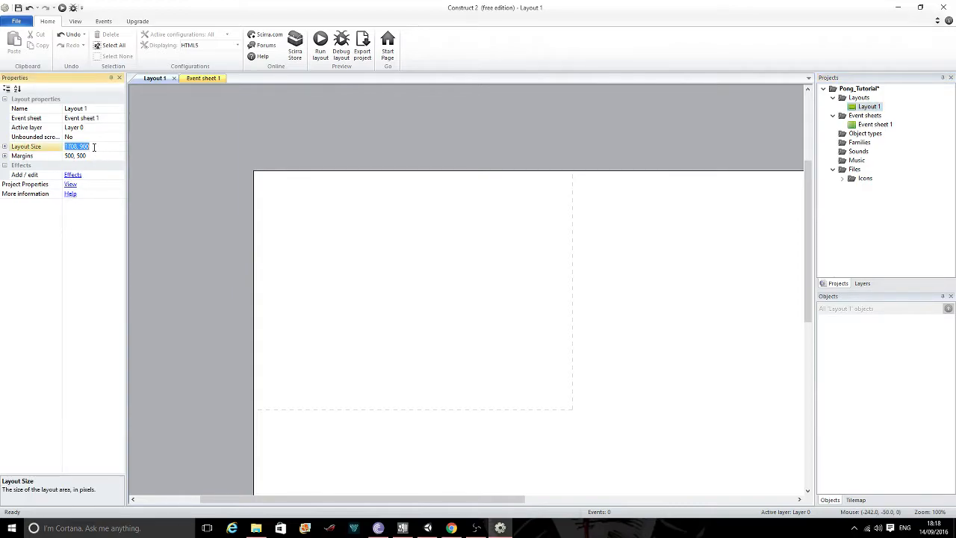
key(alt+Tab)
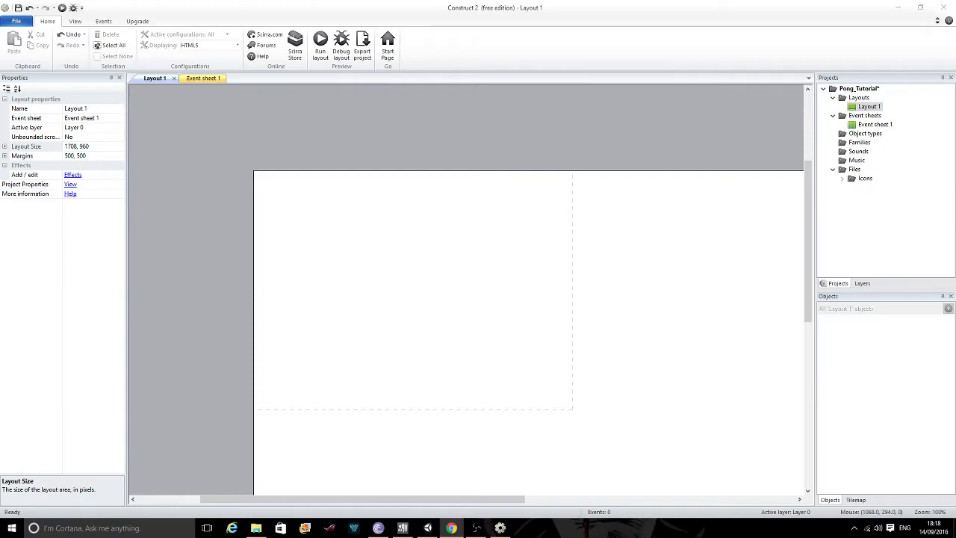
click(88, 155)
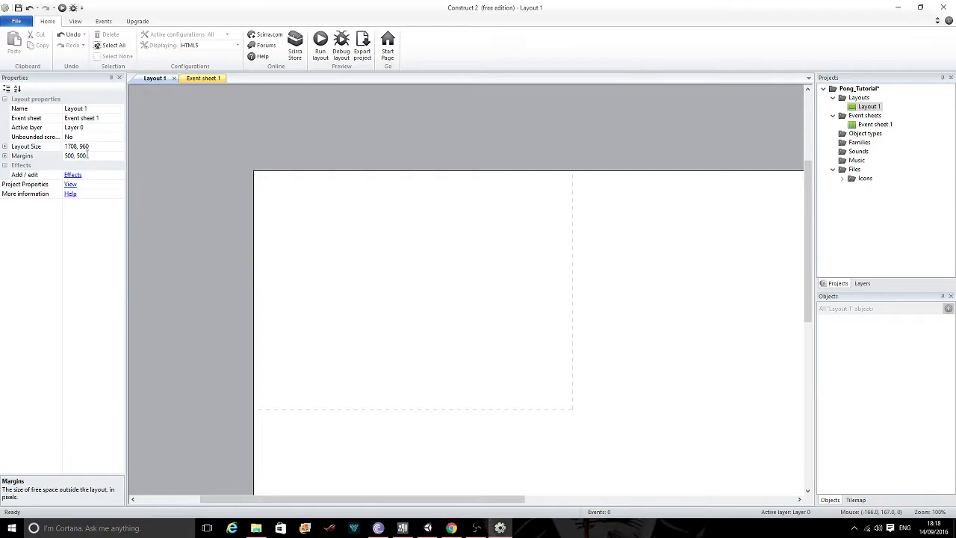
click(83, 146)
drag(91, 147, 2, 139)
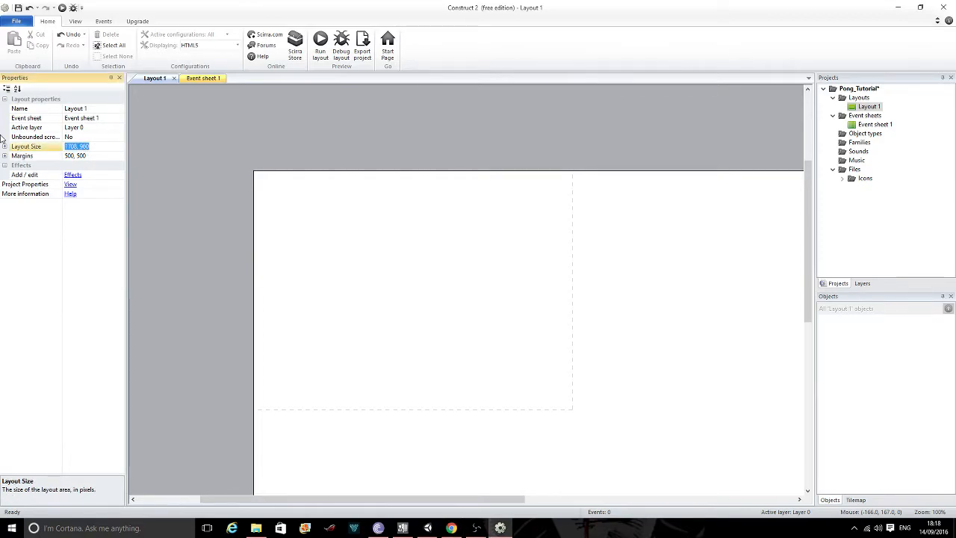
text(640, 480)
key(Return)
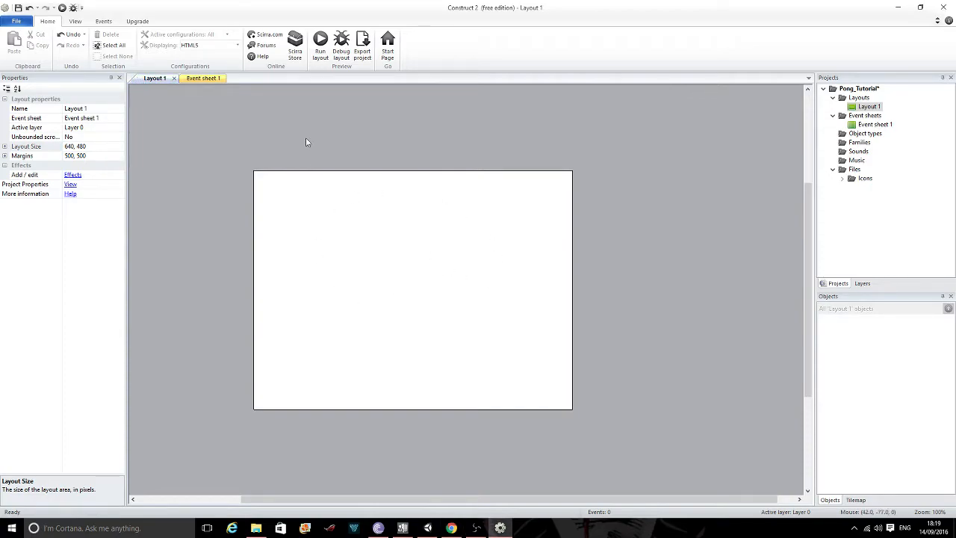
click(869, 107)
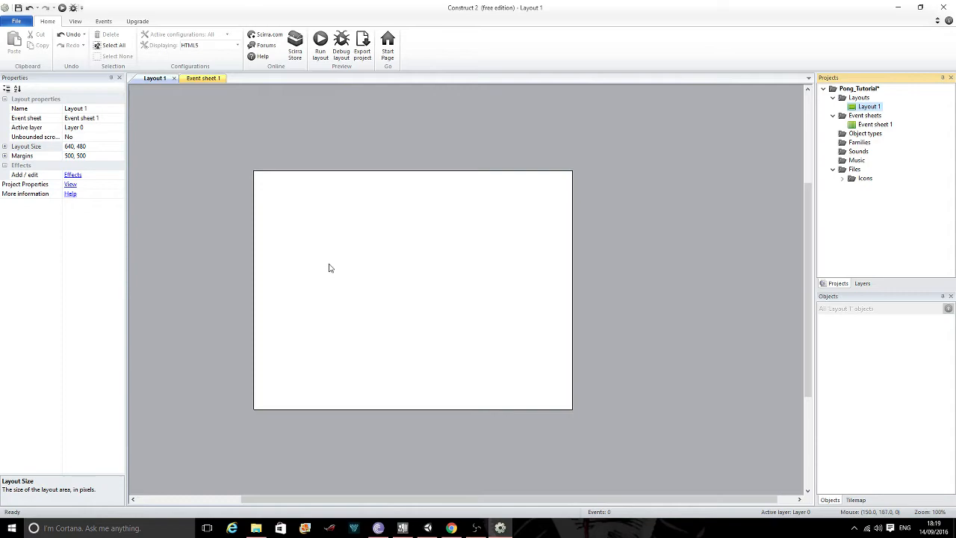
Insert a 9-patch object named "sprite" into the layout at position 195, 174.
double_click(379, 275)
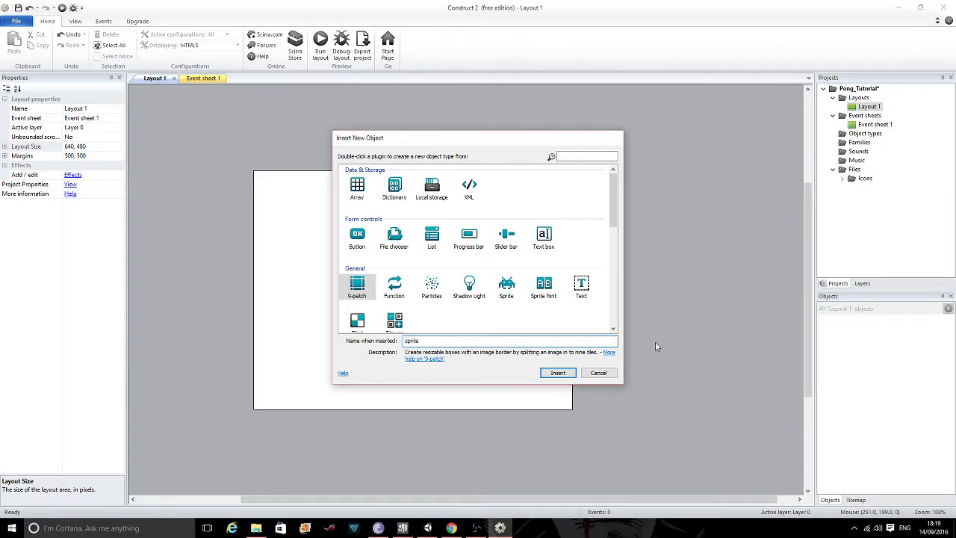
double_click(505, 284)
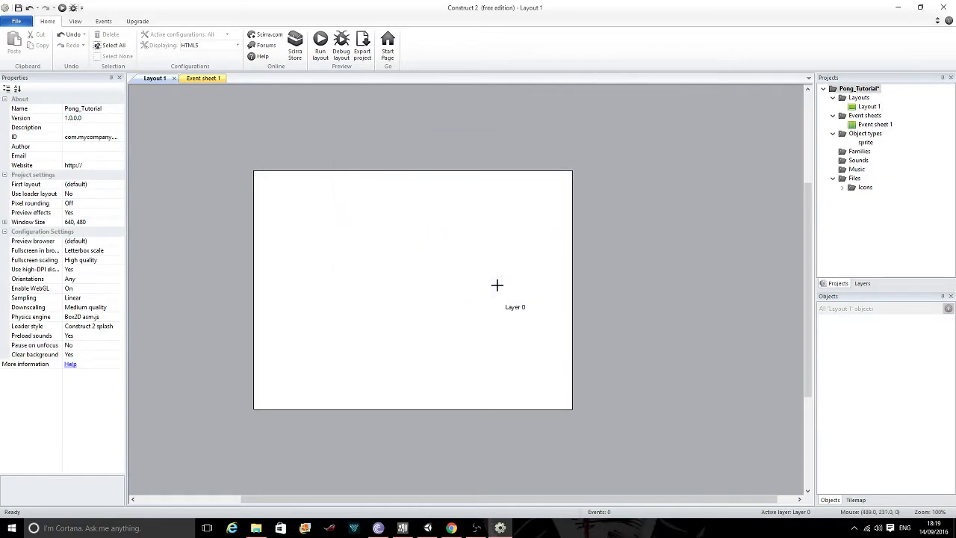
click(351, 256)
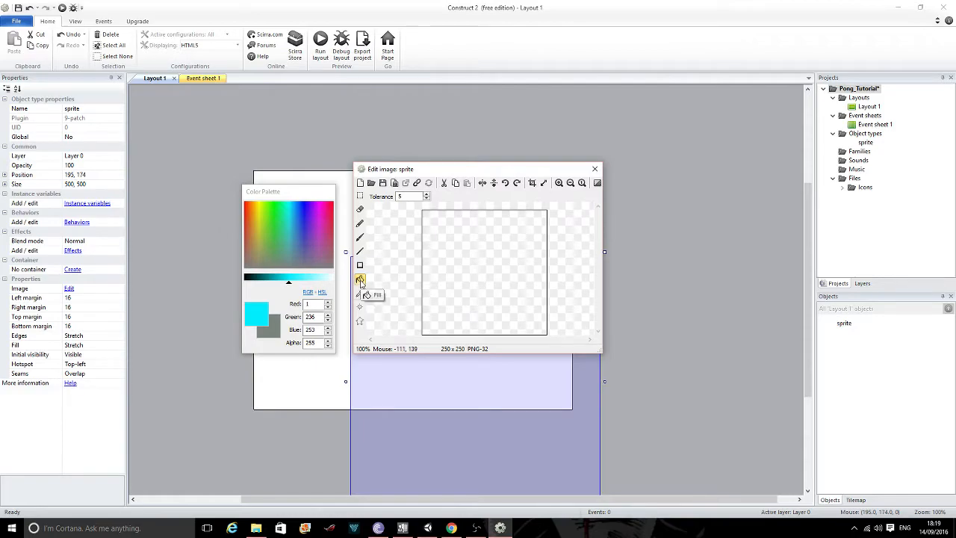
Fill the new object's whole image with blue-violet (RGB 78, 11, 243) and close the image editor.
drag(333, 237, 308, 207)
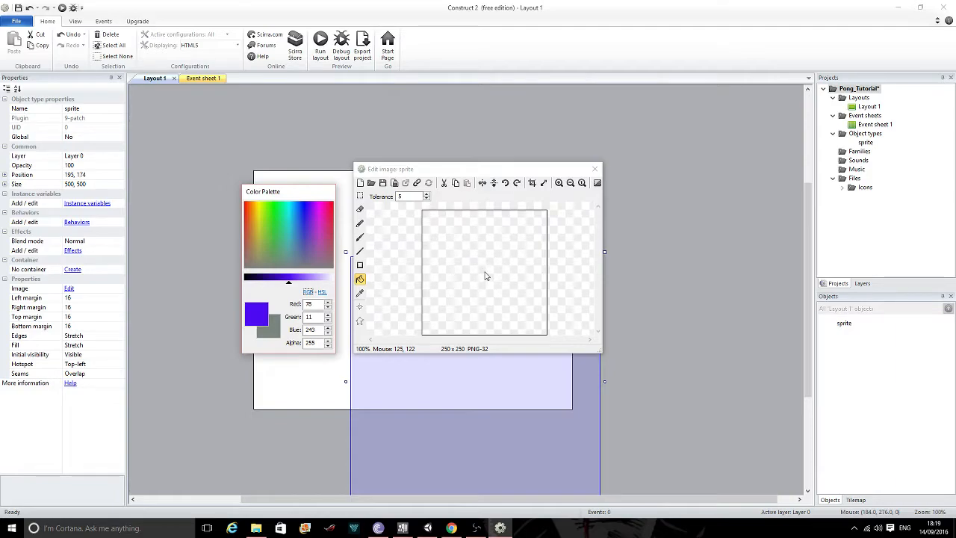
click(484, 276)
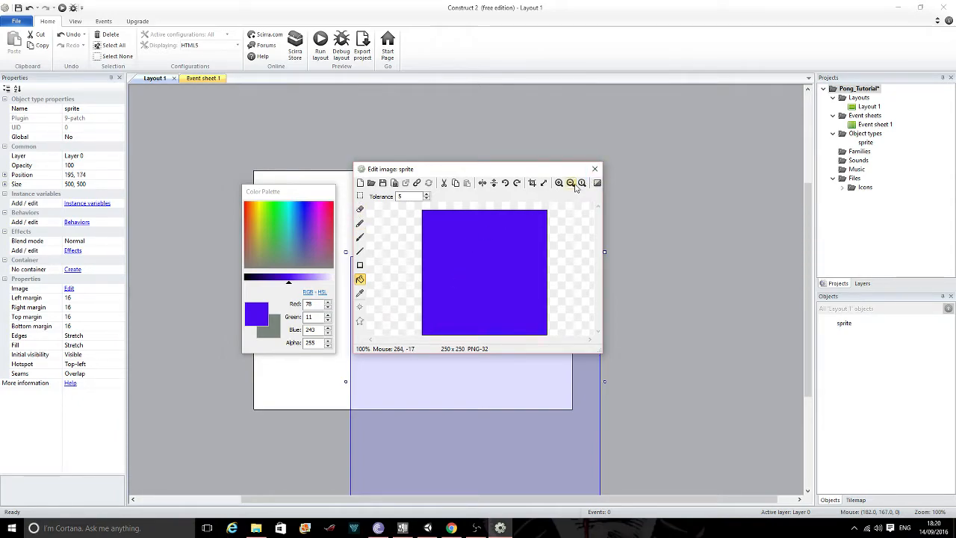
click(594, 170)
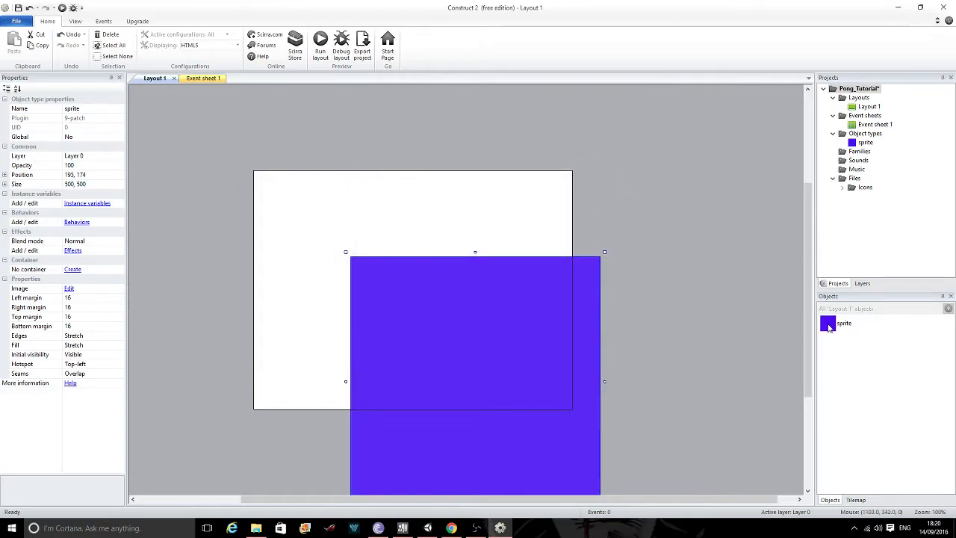
Rename the sprite object type as LeftPaddle.
right_click(852, 326)
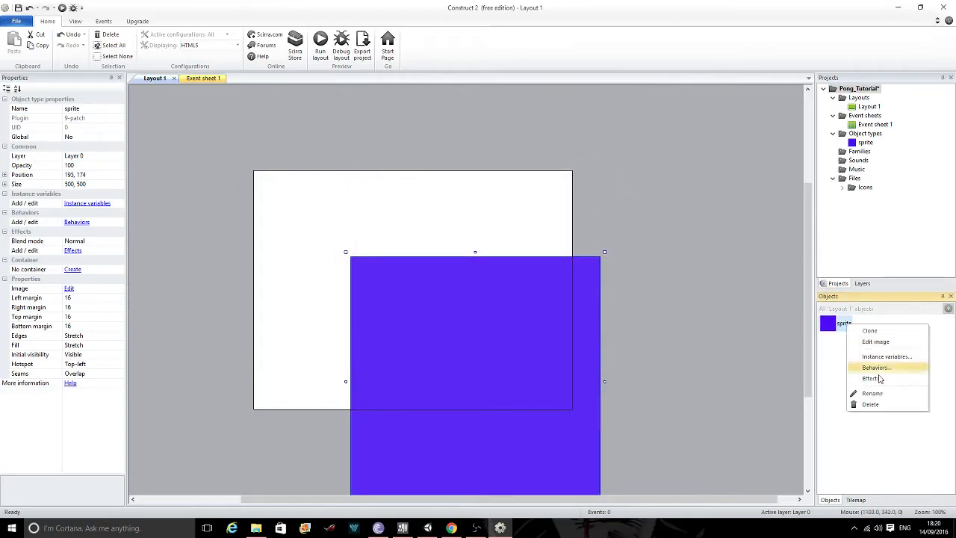
click(866, 142)
right_click(866, 143)
click(889, 212)
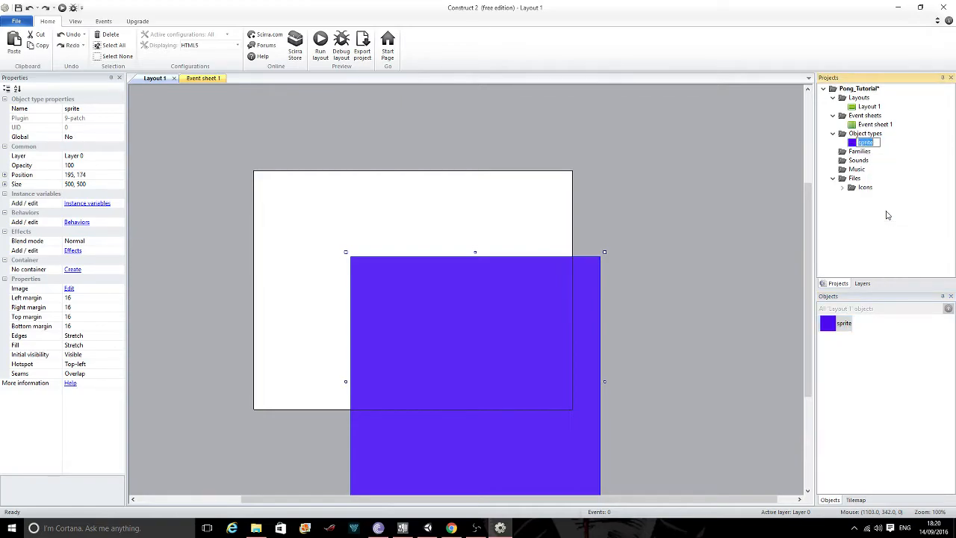
text(LeftPaddle)
key(Return)
Resize LeftPaddle to a tall bar of about 33 by 155 and place it near the layout's left edge at about 22, 152.
drag(401, 382, 373, 305)
drag(548, 159, 316, 263)
drag(303, 418, 303, 351)
drag(307, 317, 278, 294)
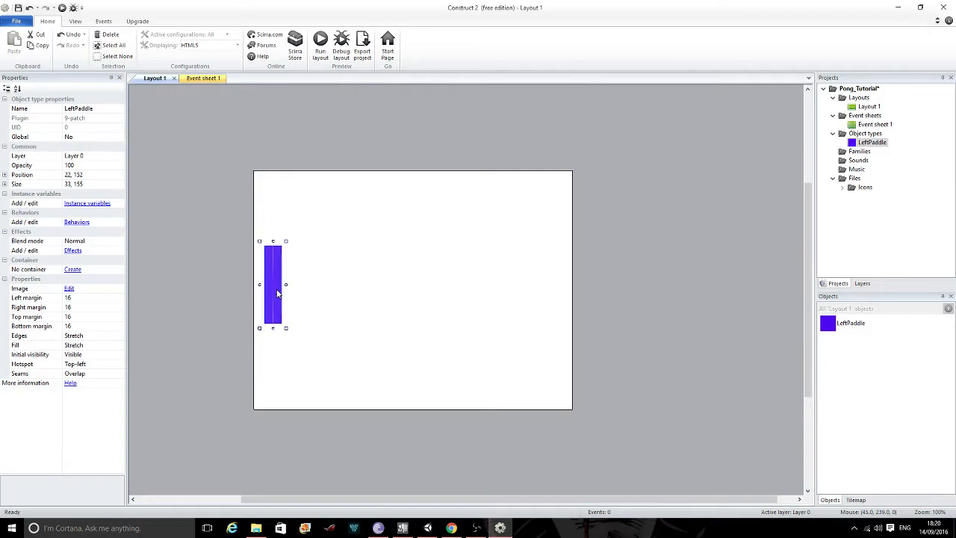
Examine the LeftPaddle's image and inspect how the paddle is rendered in the layout at close range.
click(307, 329)
click(283, 298)
click(326, 318)
double_click(283, 304)
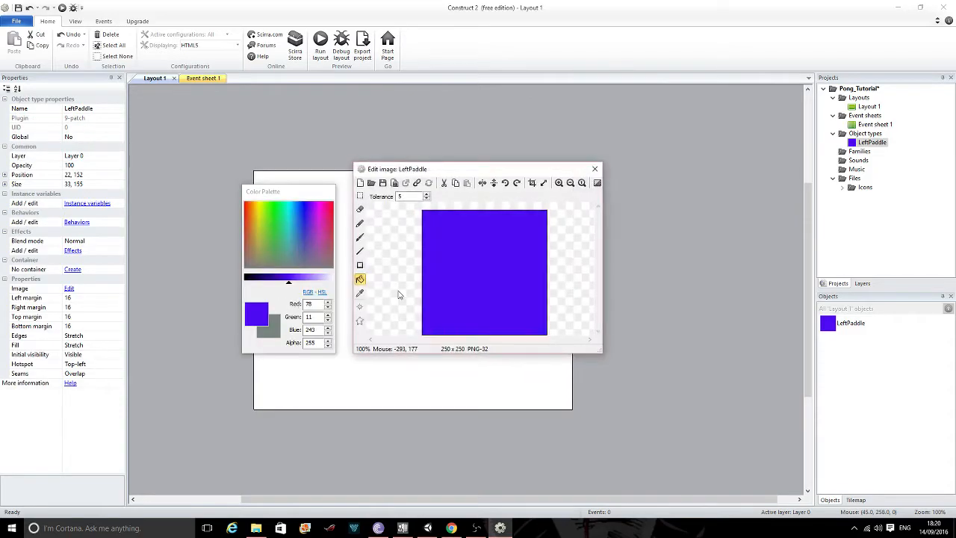
click(594, 169)
scroll(327, 283, down, 1)
ctrl+scroll(325, 288, up, 4)
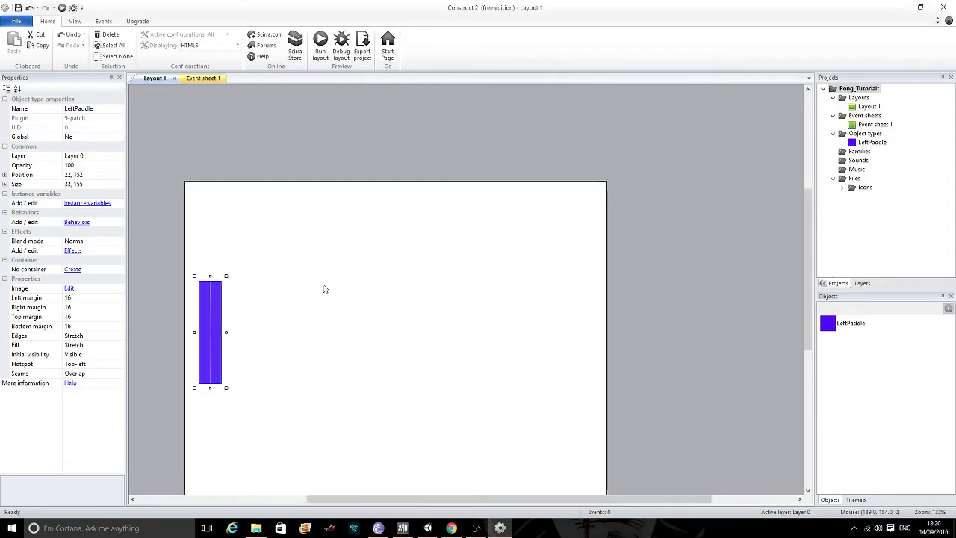
ctrl+scroll(323, 289, down, 4)
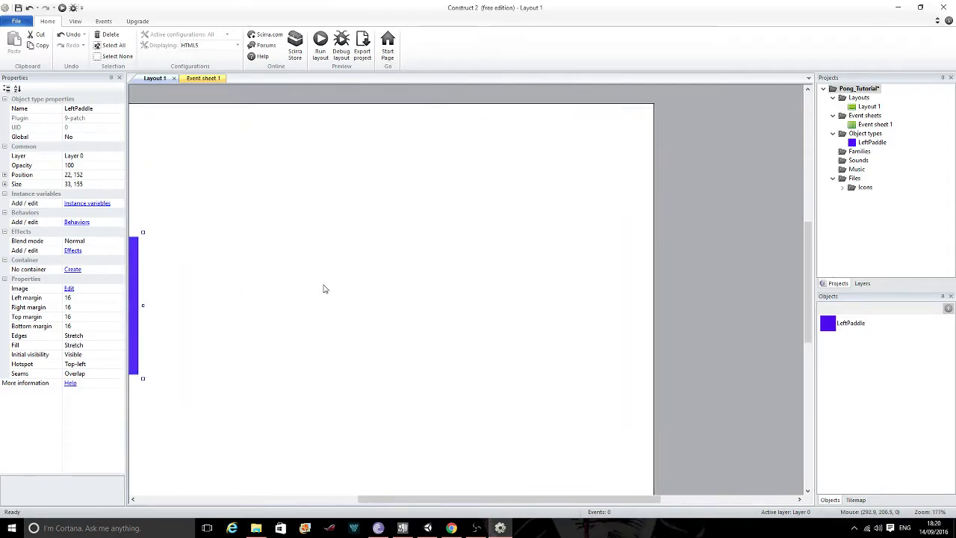
ctrl+scroll(323, 289, up, 3)
middle_drag(323, 286, 441, 290)
Delete the LeftPaddle instance from the layout and remove its object type from the project.
click(390, 306)
click(266, 338)
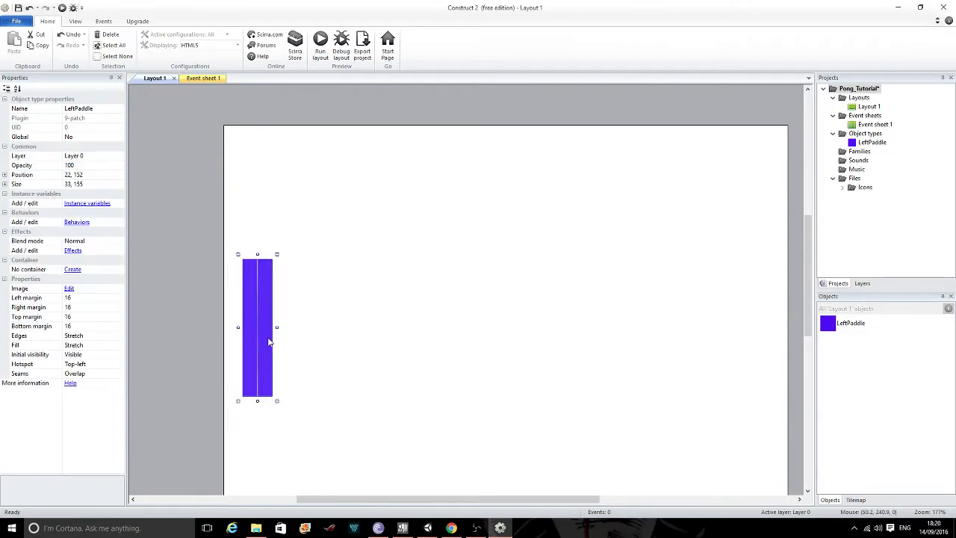
key(Delete)
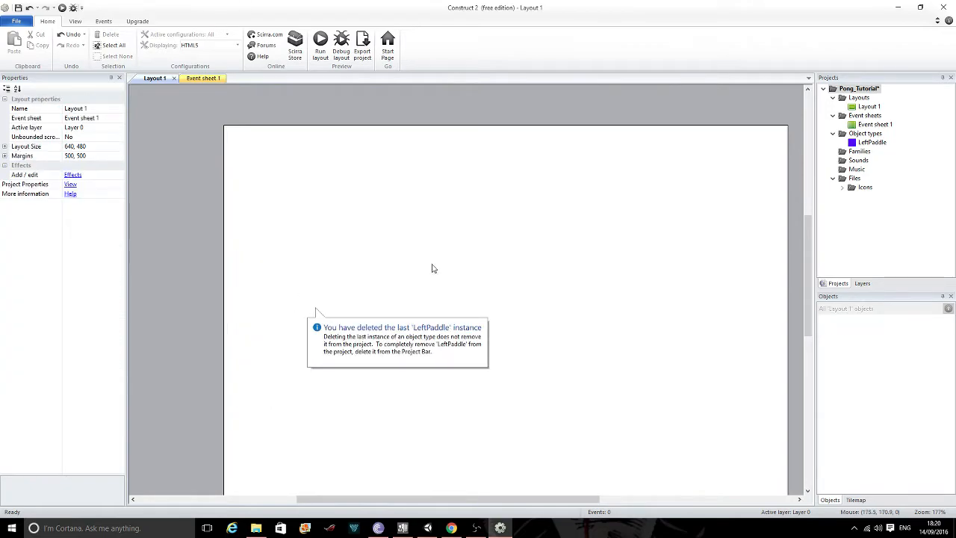
click(874, 143)
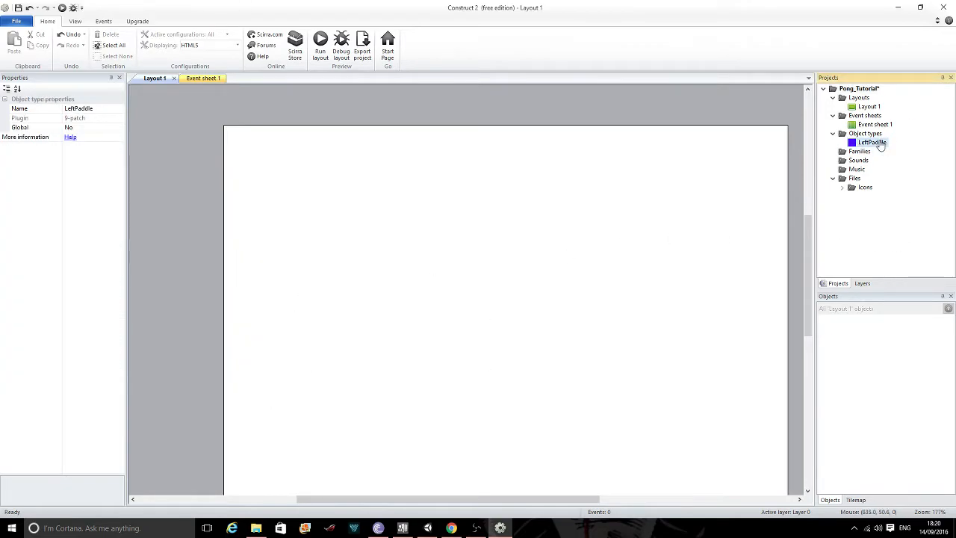
key(Delete)
click(527, 292)
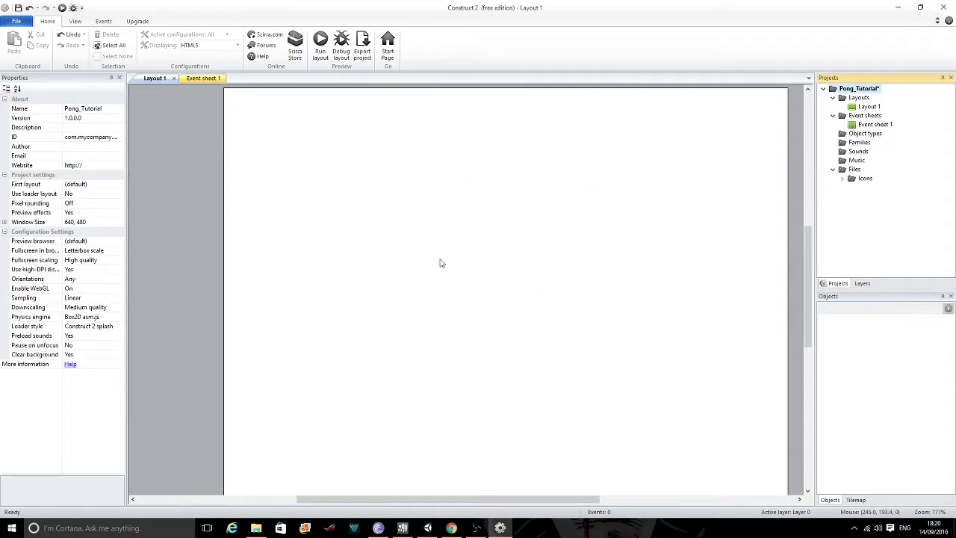
Insert a Sprite object named LeftPaddle and place it near the left side of the layout.
ctrl+scroll(437, 262, down, 4)
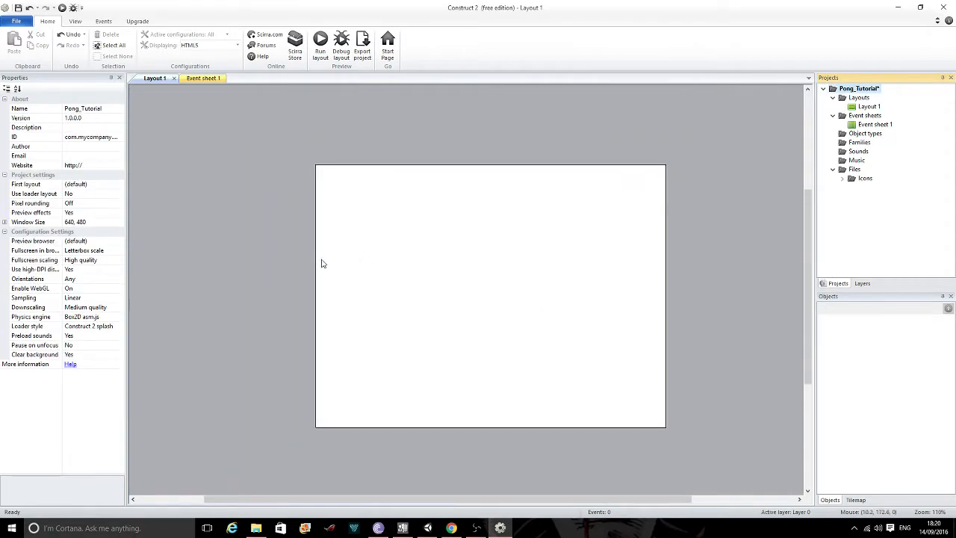
double_click(364, 267)
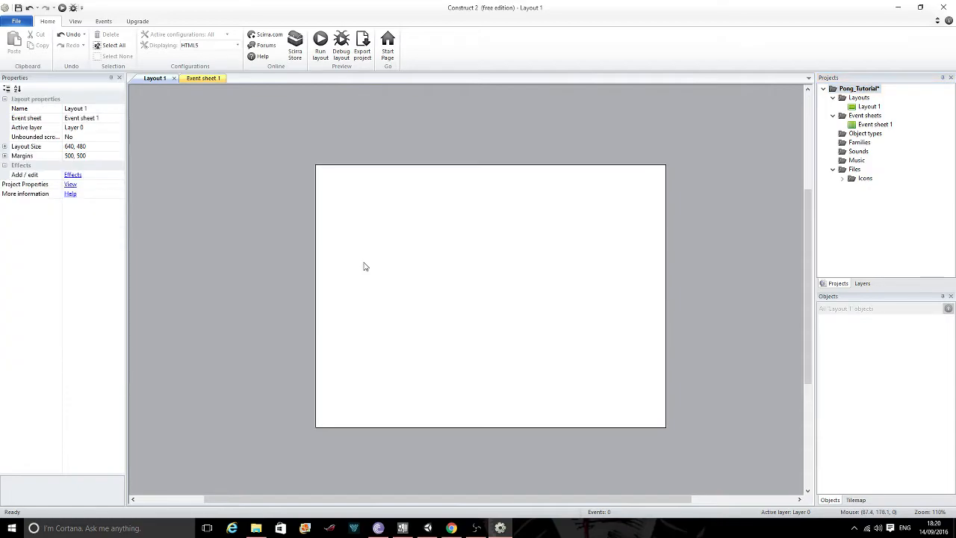
click(418, 341)
text(LeftPaddl)
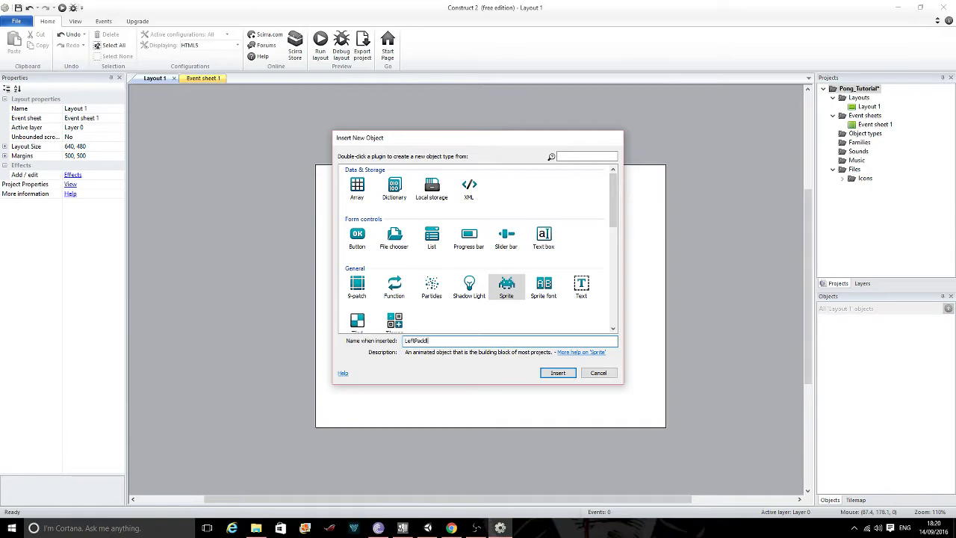
text(e)
key(Return)
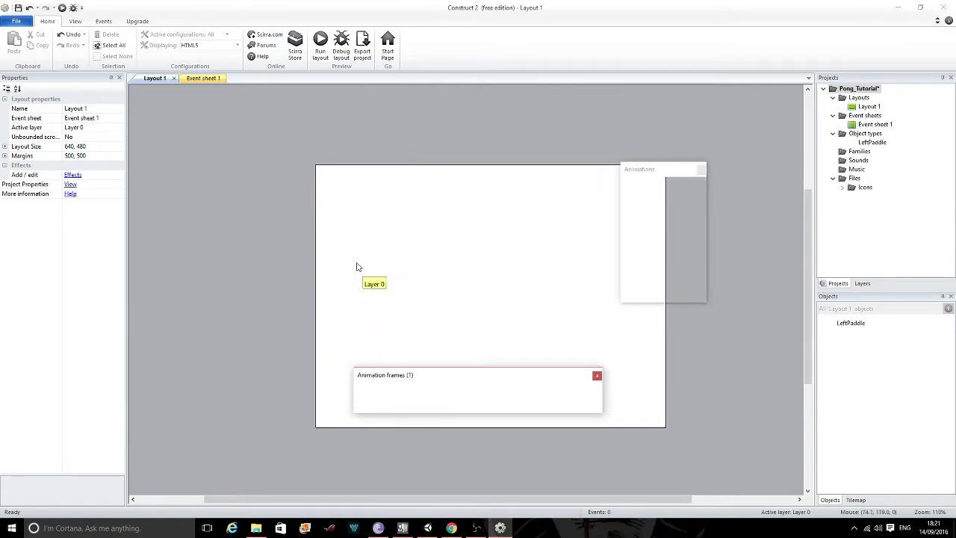
click(356, 267)
Fill the LeftPaddle image with blue (78, 11, 243), view its collision polygon and close the image editor.
click(360, 279)
click(519, 267)
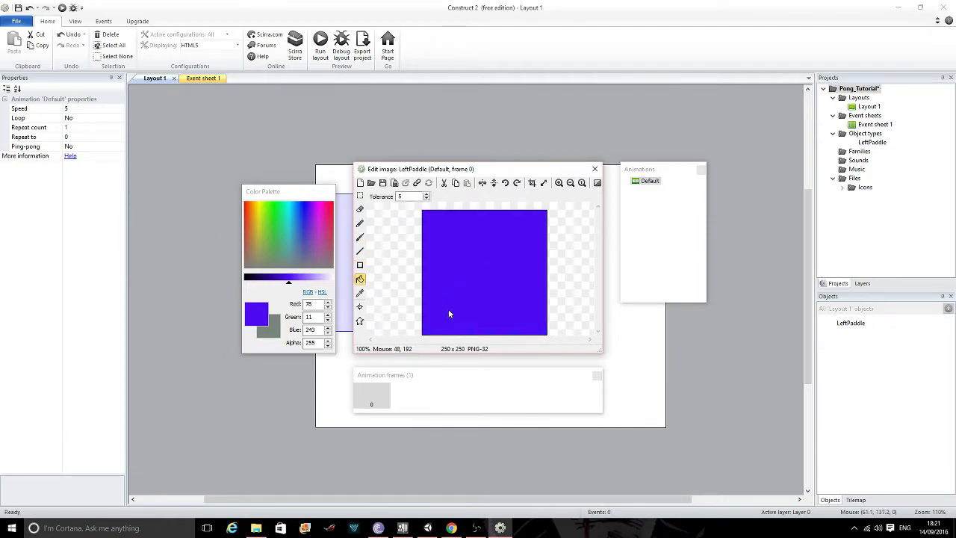
click(360, 320)
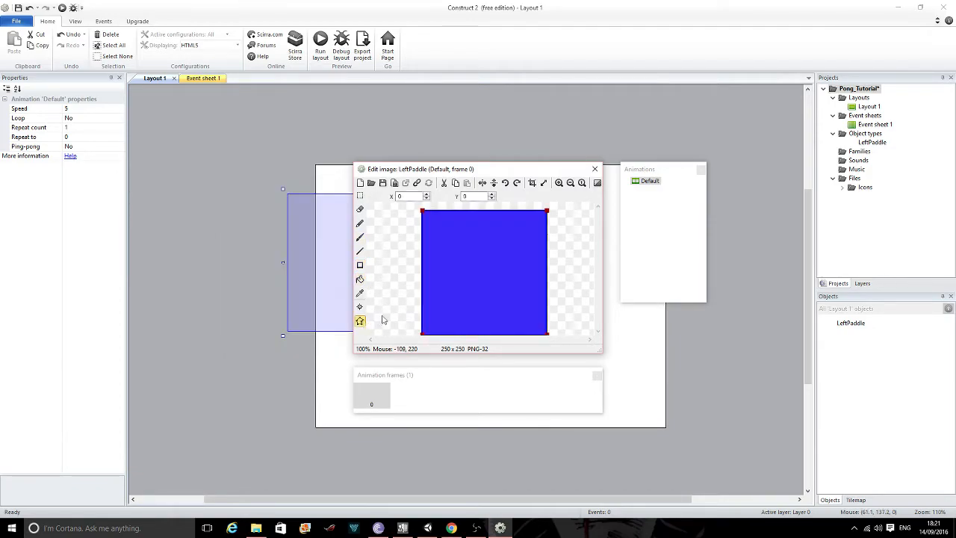
click(595, 171)
Resize LeftPaddle to a tall bar of about 29 by 181 and place it near the layout's left edge at about 32, 219.
drag(365, 262, 448, 287)
drag(508, 284, 327, 308)
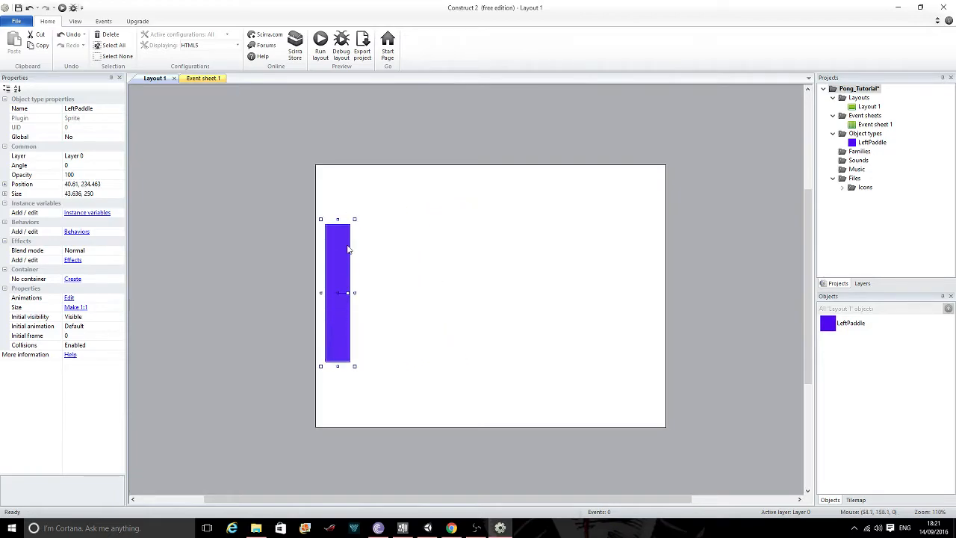
drag(338, 216, 337, 203)
drag(354, 285, 345, 284)
drag(334, 367, 334, 329)
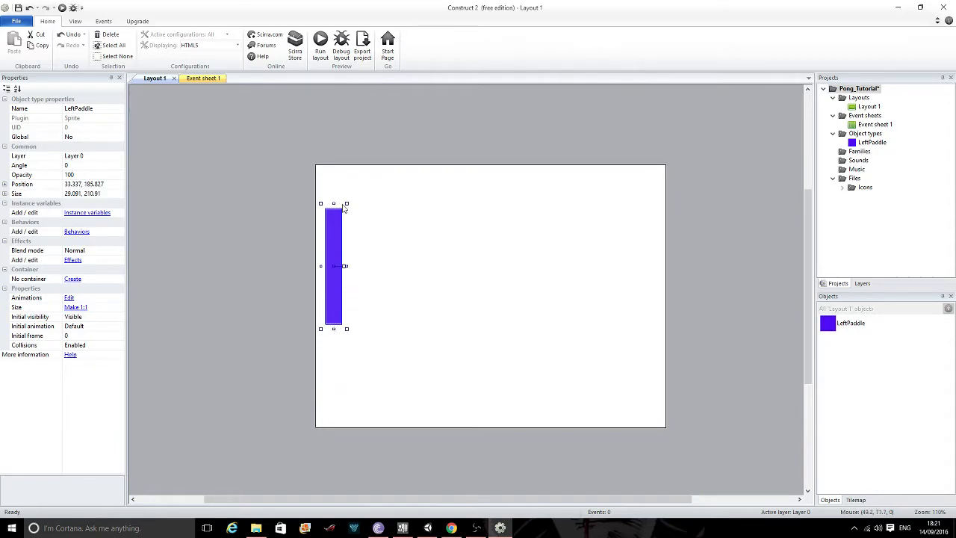
drag(334, 202, 334, 219)
click(288, 293)
click(342, 275)
mouse_move(336, 258)
mouse_down()
mouse_move(336, 276)
mouse_move(336, 266)
mouse_up()
click(439, 259)
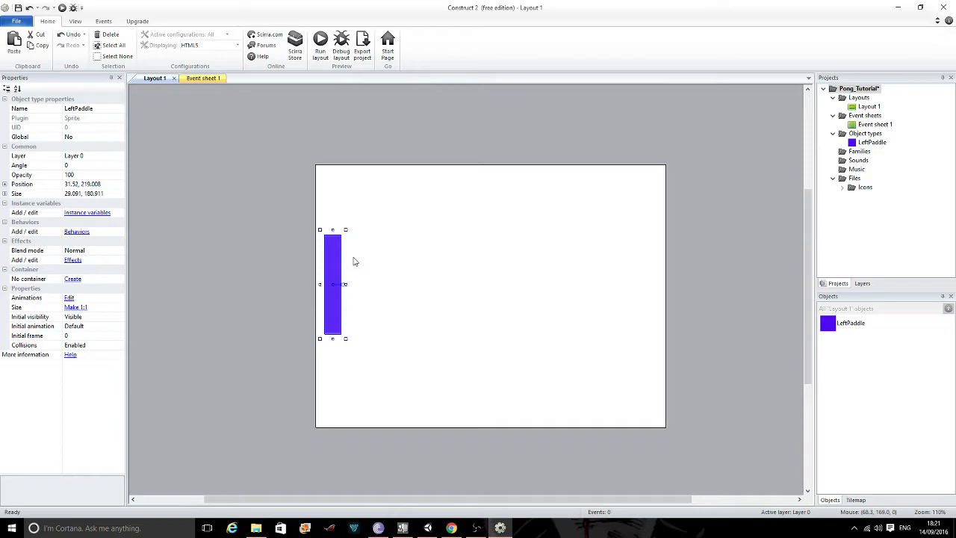
click(601, 279)
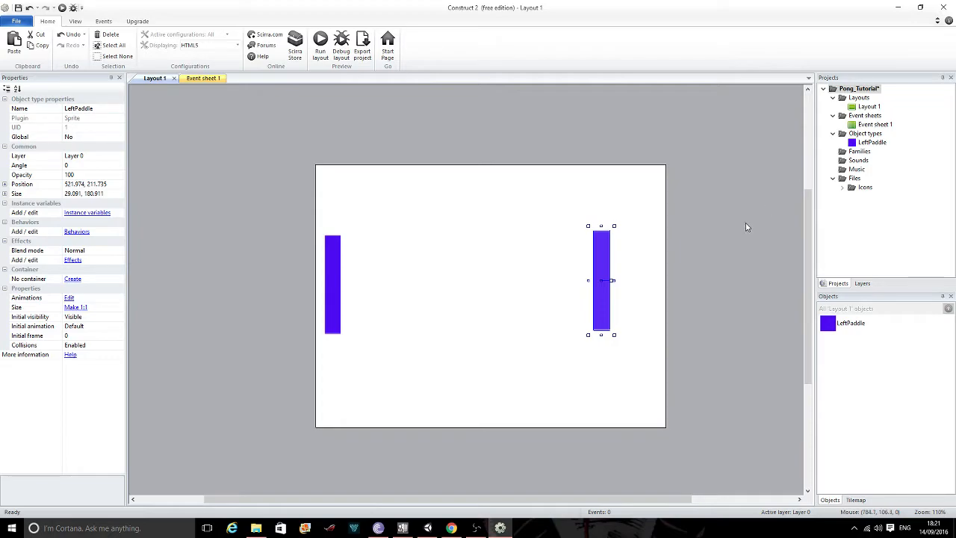
click(730, 234)
click(606, 273)
key(Delete)
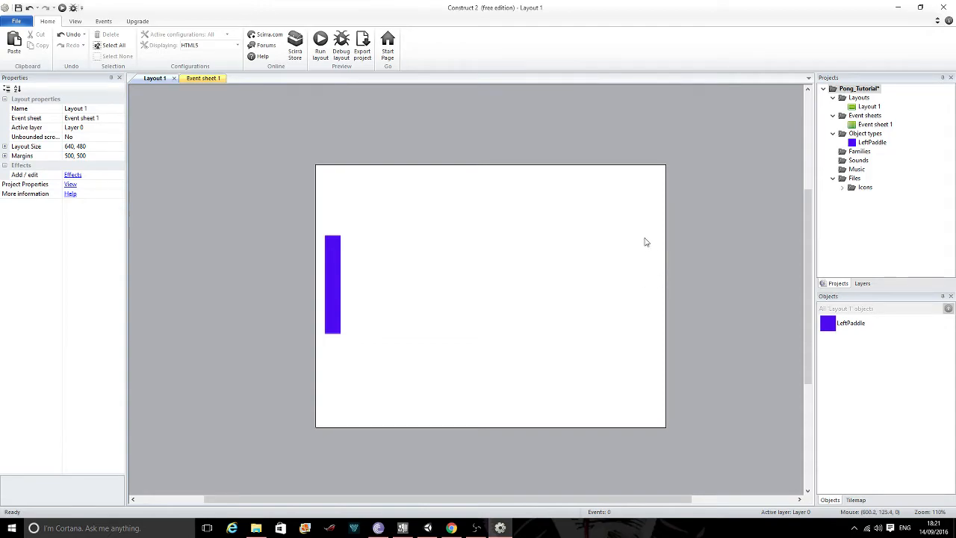
Insert a Sprite object named RightPaddle and place it in the right half of the layout at about 523, 213.
double_click(631, 286)
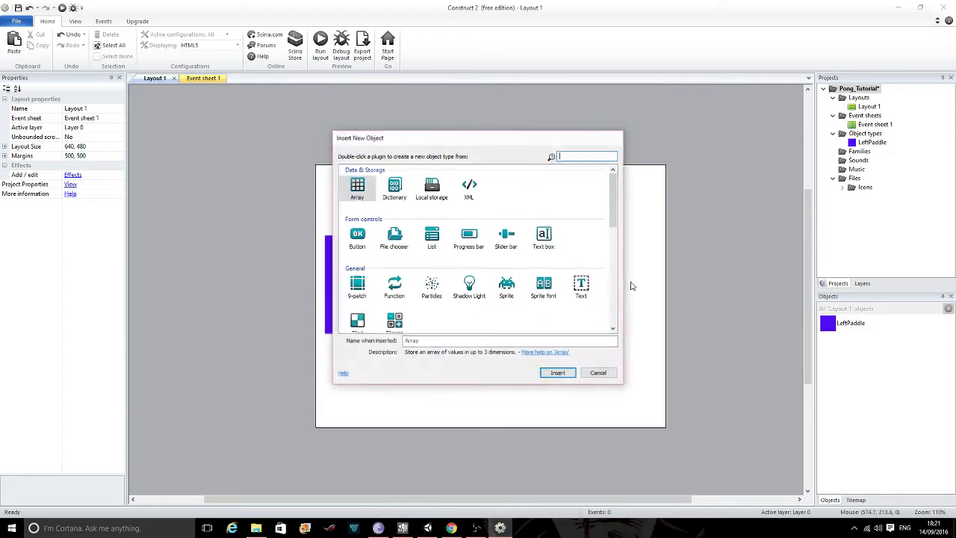
click(506, 294)
click(420, 341)
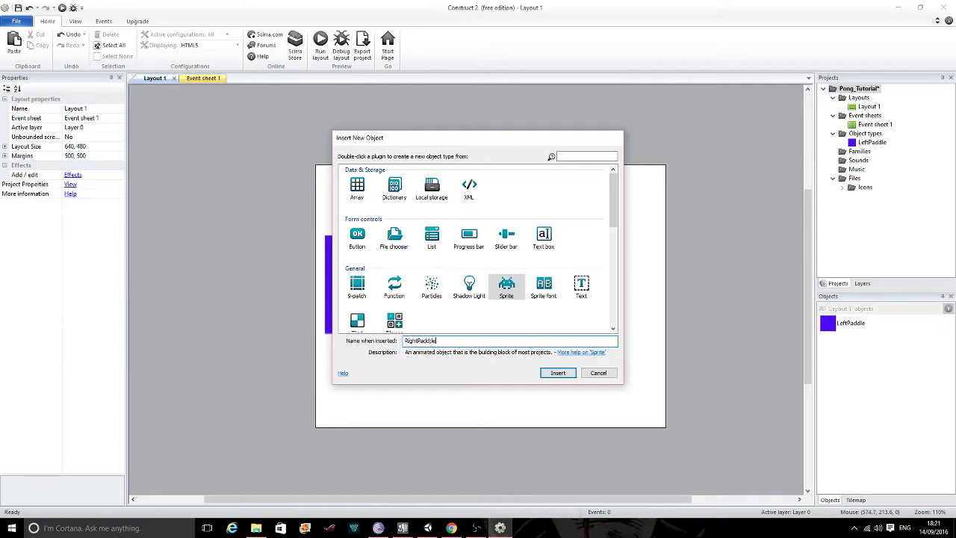
text(RightPaddle)
key(Return)
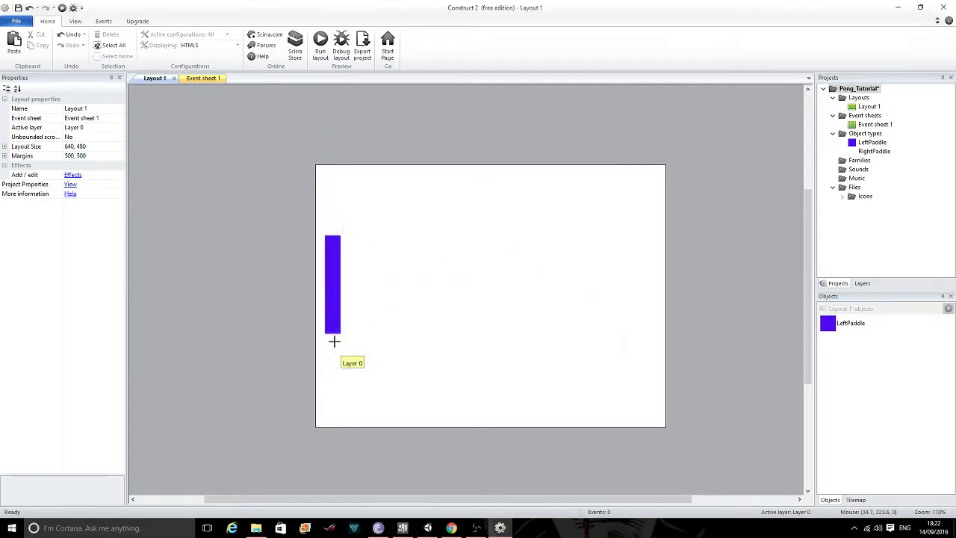
click(604, 284)
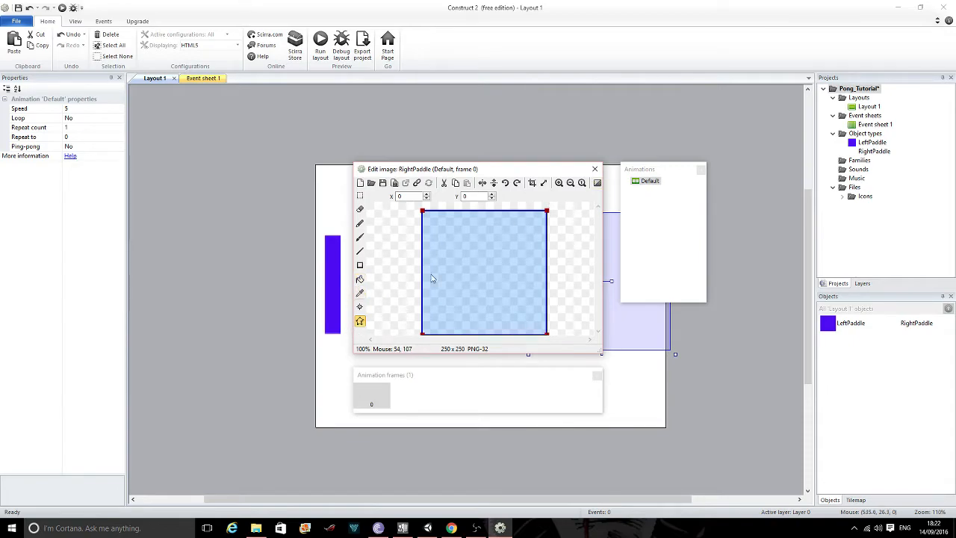
Fill the RightPaddle image with red (253, 10, 1) and close the image editor.
click(361, 279)
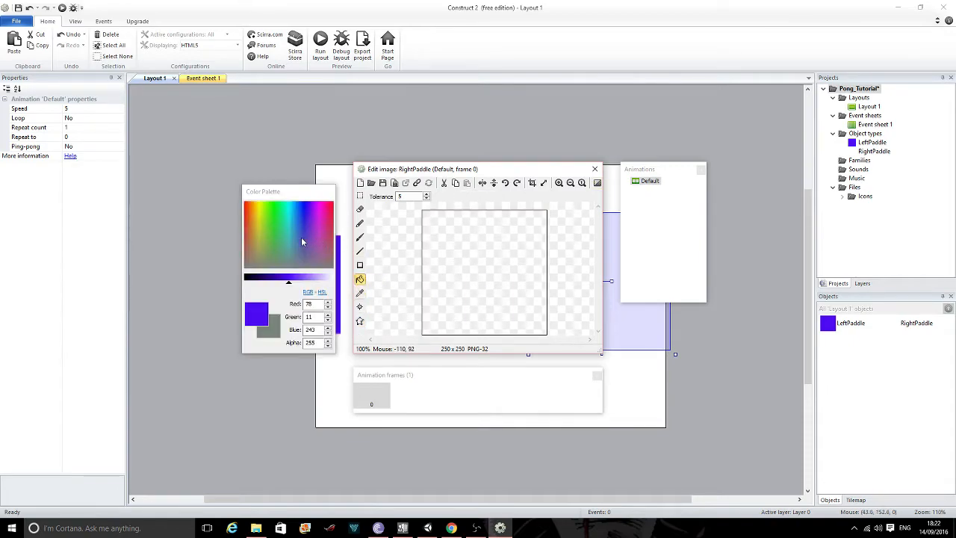
click(283, 252)
drag(283, 251, 235, 201)
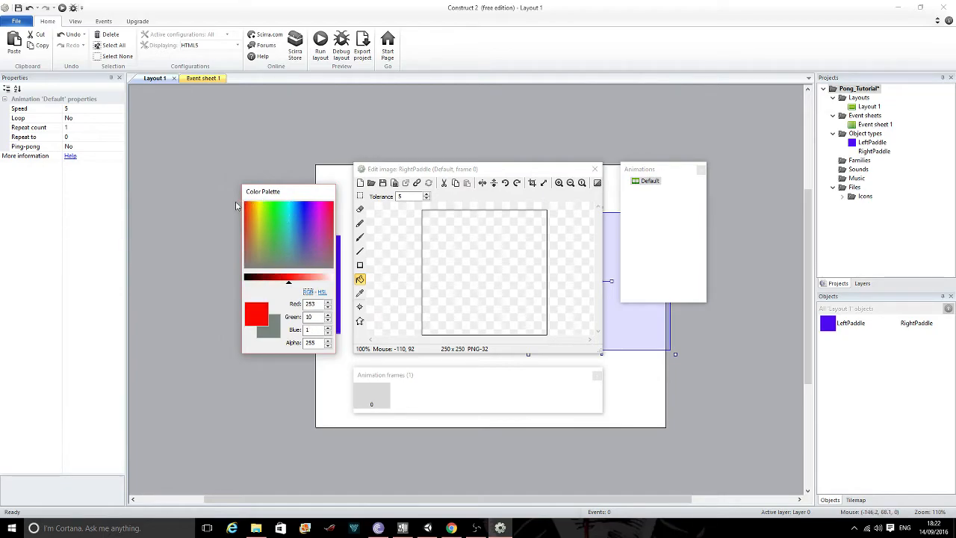
click(463, 265)
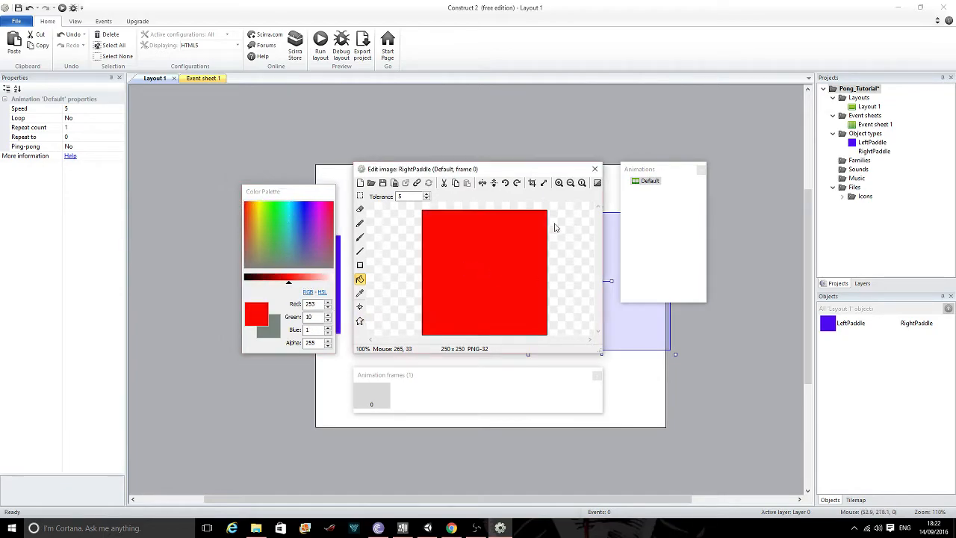
click(595, 171)
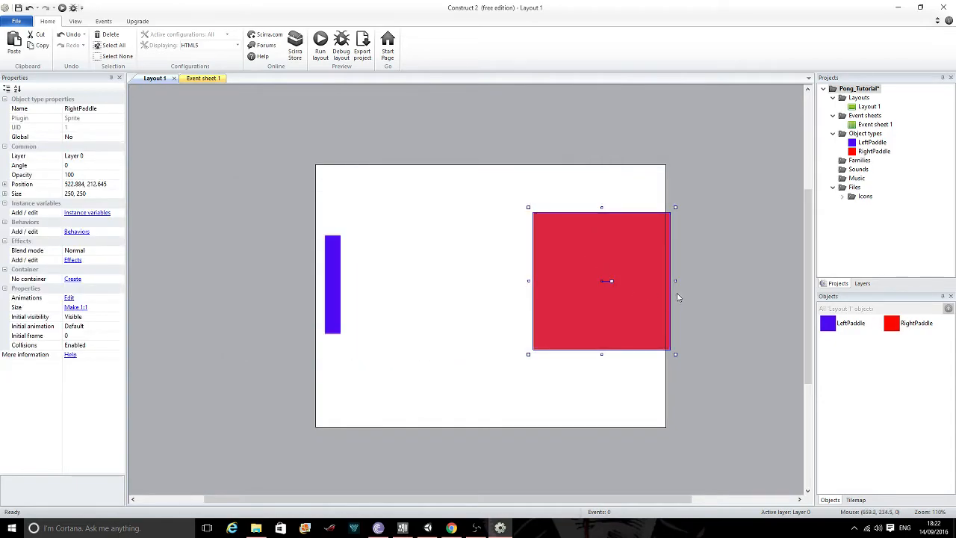
Shrink RightPaddle to a tall bar of about 50 by 193.
drag(677, 281, 565, 281)
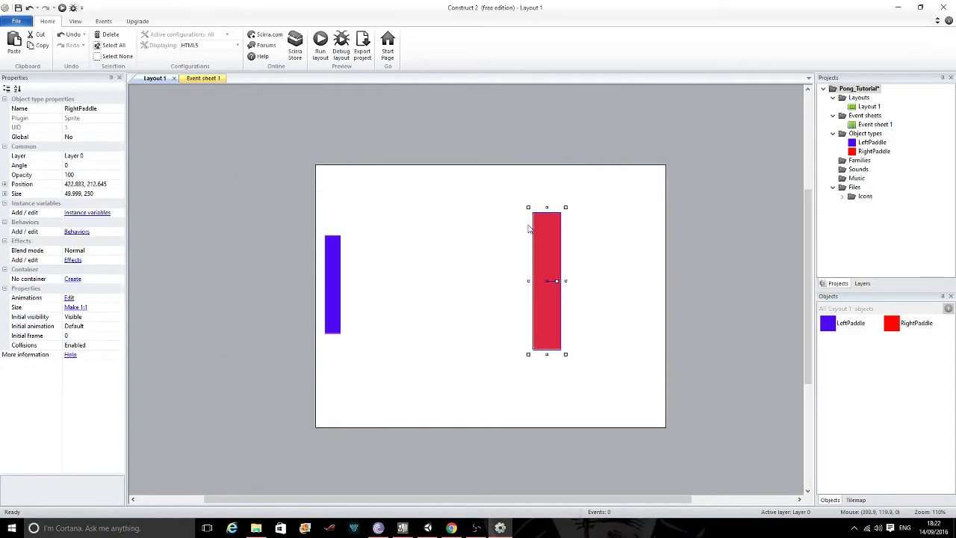
click(546, 209)
click(550, 226)
drag(547, 206, 547, 239)
Copy LeftPaddle's size of 29.091, 180.911 and apply it to RightPaddle.
click(329, 257)
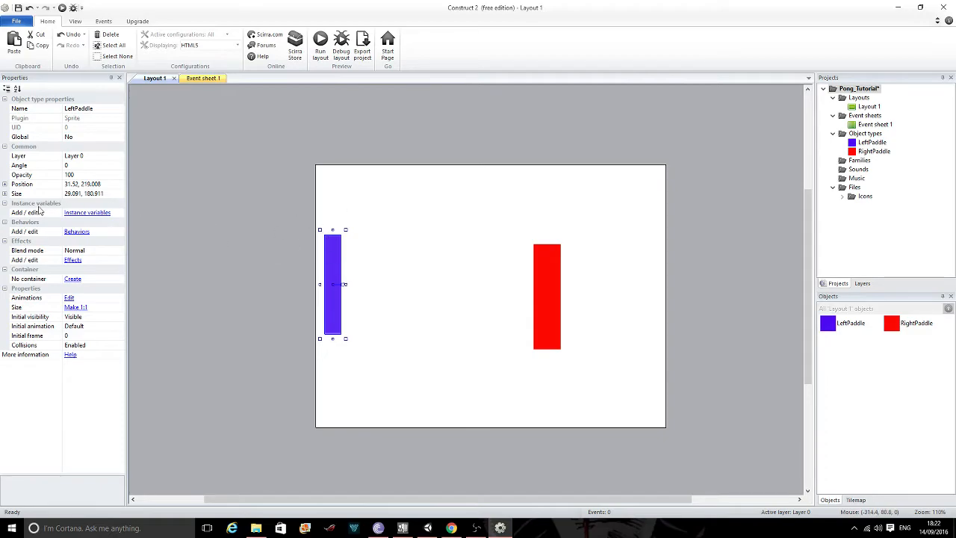
click(107, 193)
key(ctrl+c)
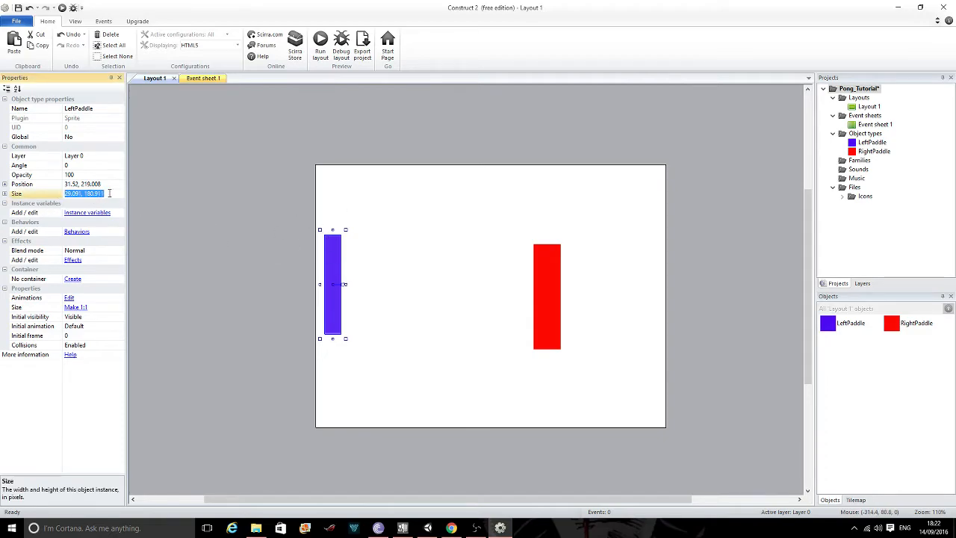
click(557, 285)
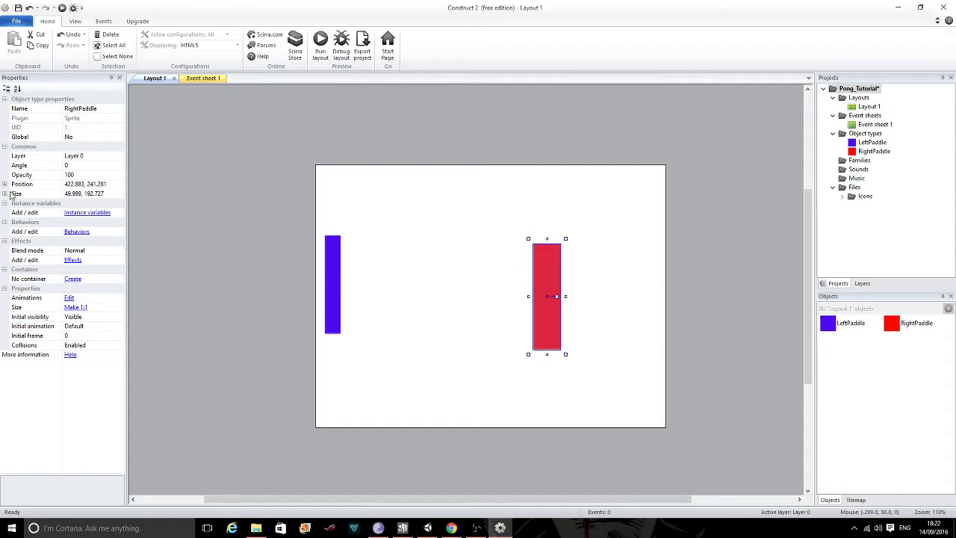
click(85, 194)
key(ctrl+v)
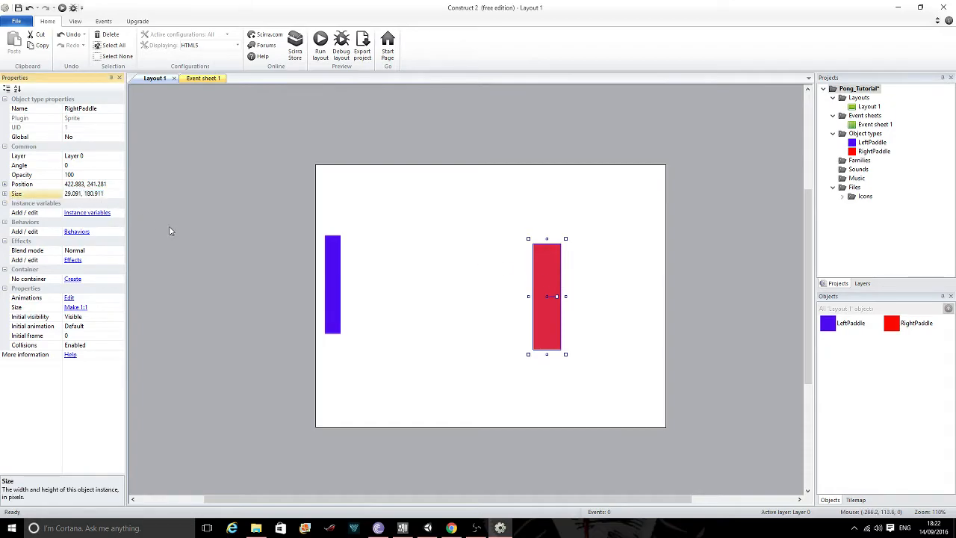
key(Return)
click(445, 316)
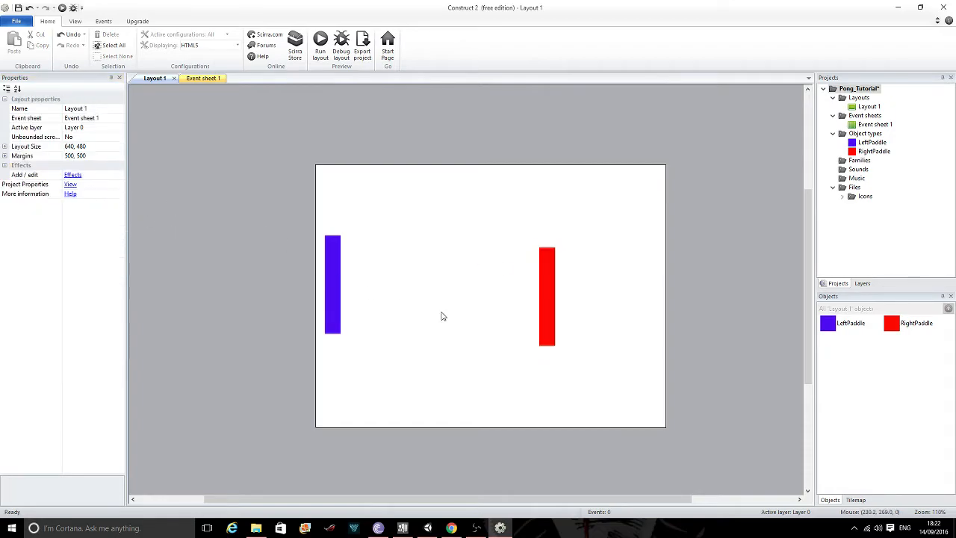
Move RightPaddle near the layout's right edge at about 606, 215, roughly level with LeftPaddle.
click(543, 275)
drag(540, 277, 645, 262)
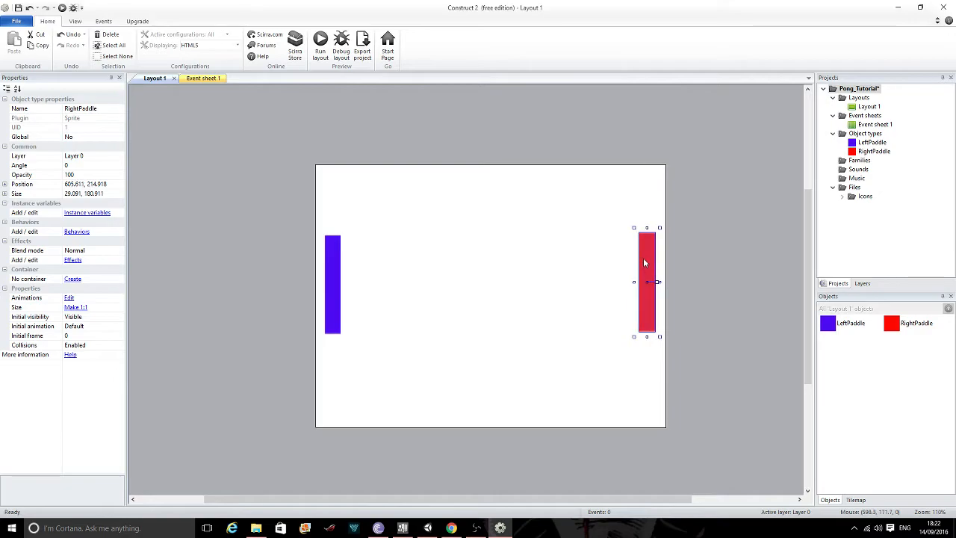
click(683, 263)
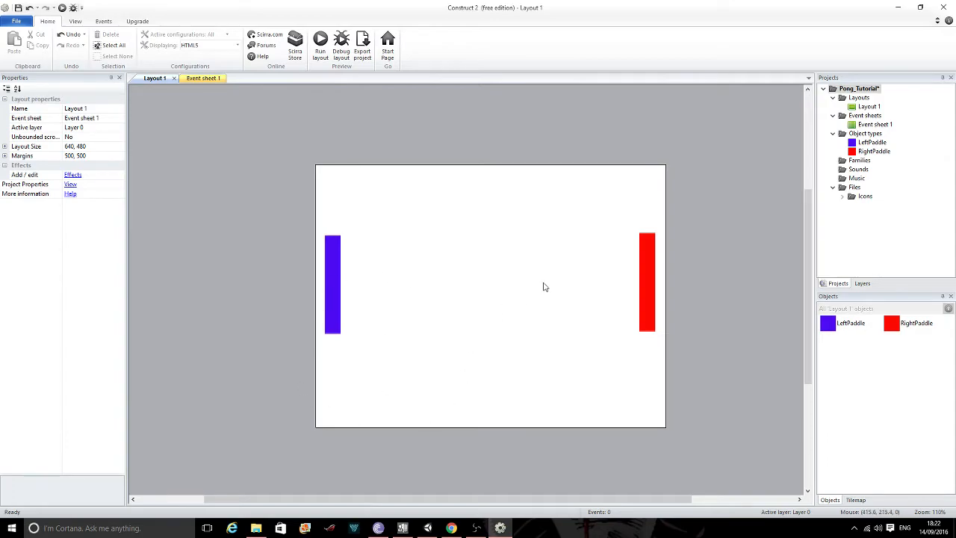
Insert a Sprite object named Ball and place it near the centre of the layout between the paddles.
double_click(474, 286)
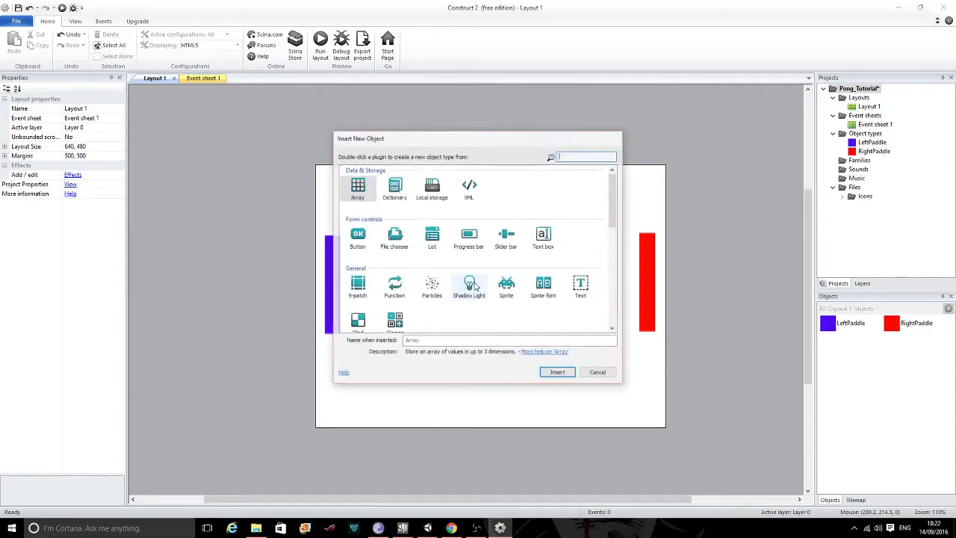
scroll(613, 199, down, 2)
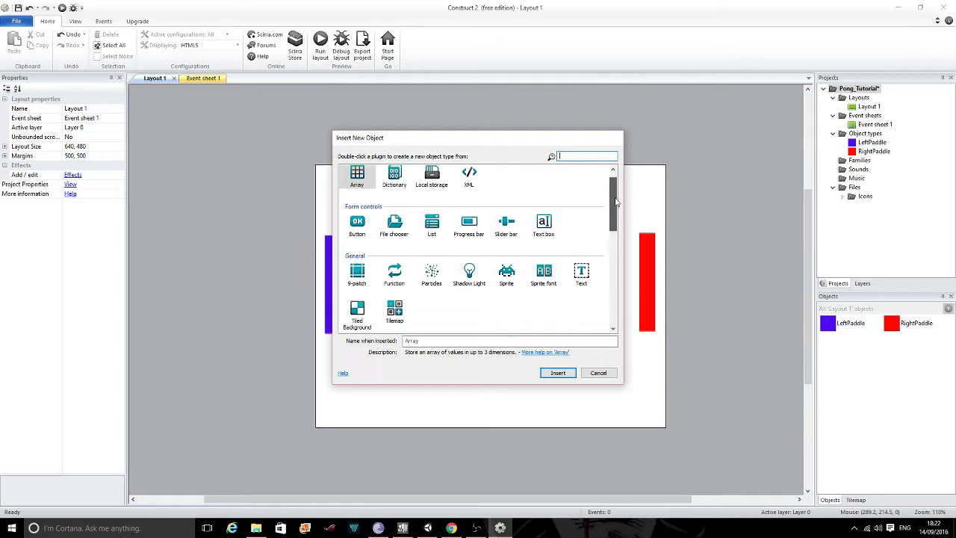
click(506, 224)
click(431, 340)
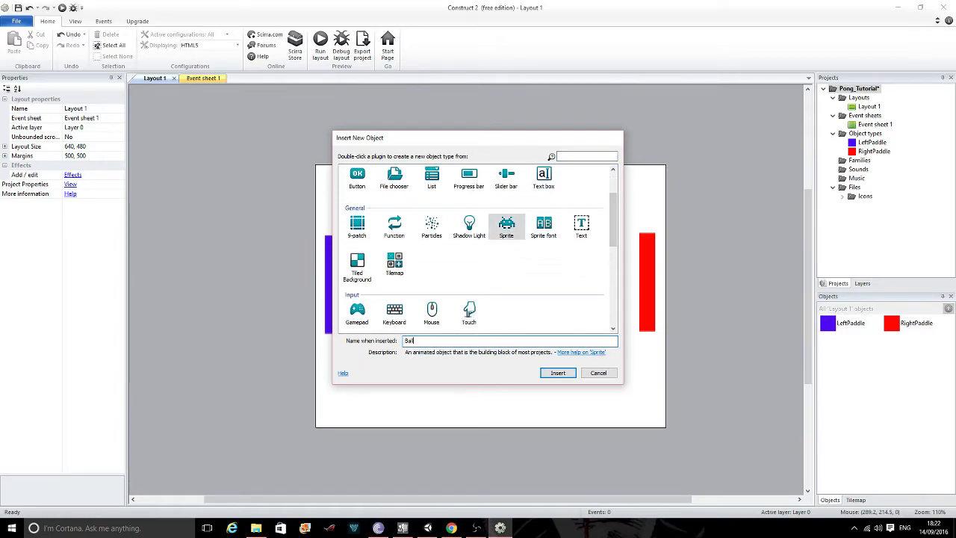
text(Ball)
key(Return)
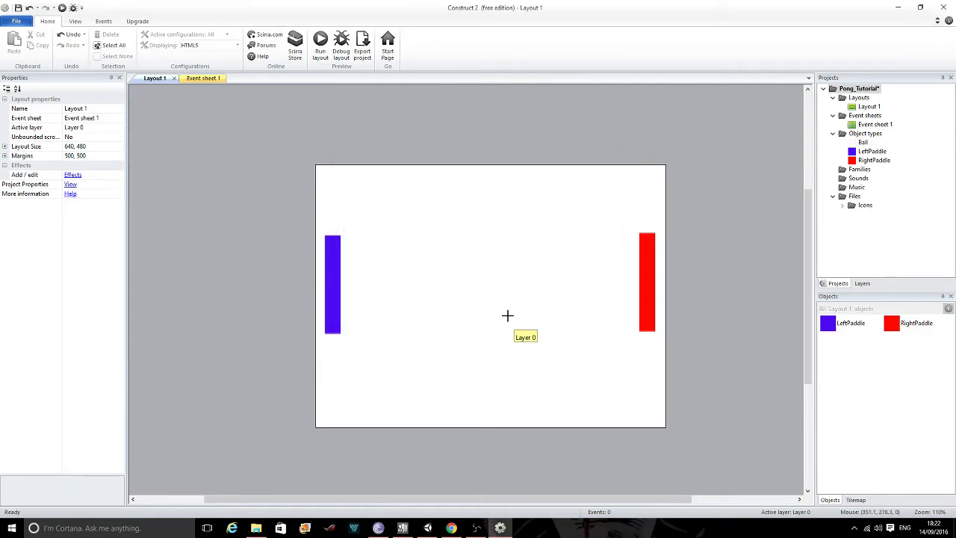
click(477, 274)
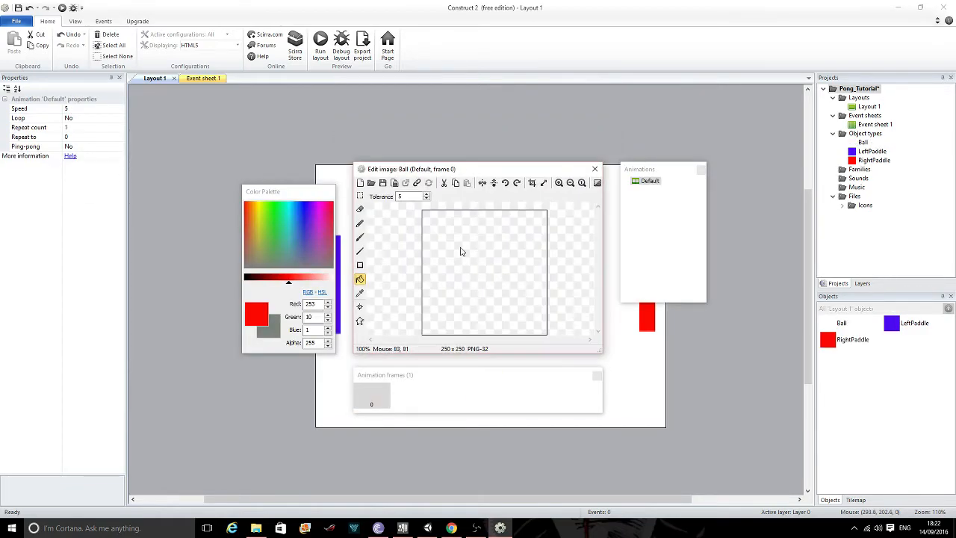
Paint a solid black dot near the middle of Ball's image using a brush of size 100.
click(360, 279)
key(alt+Tab)
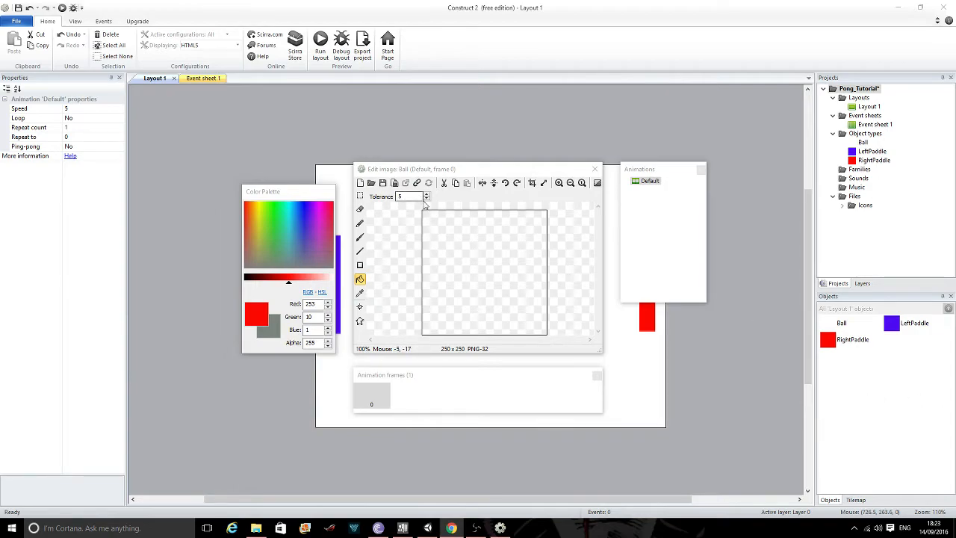
click(360, 236)
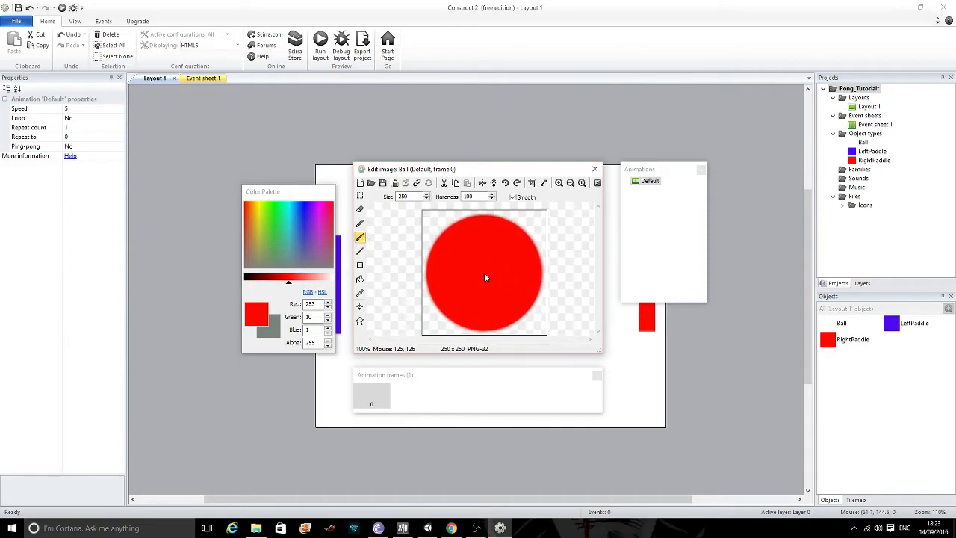
double_click(407, 196)
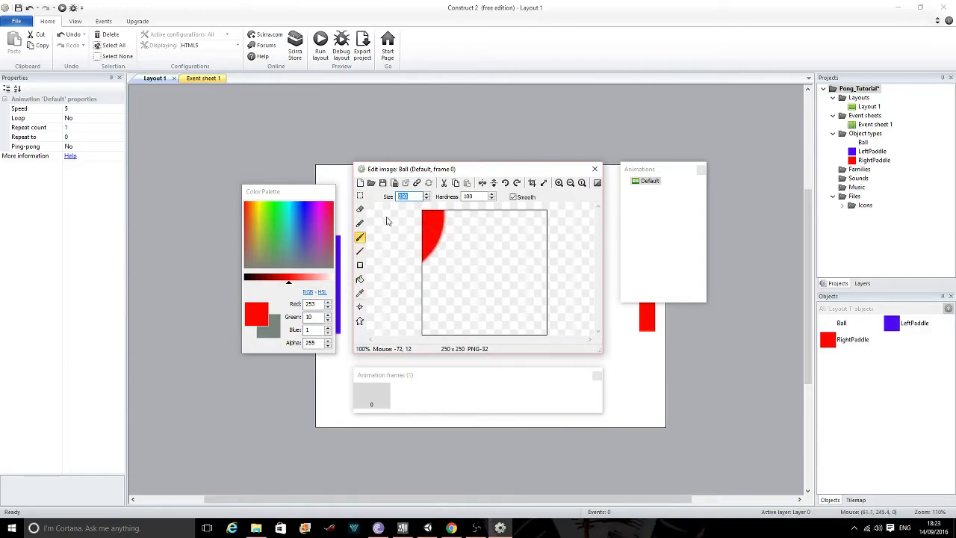
text(100)
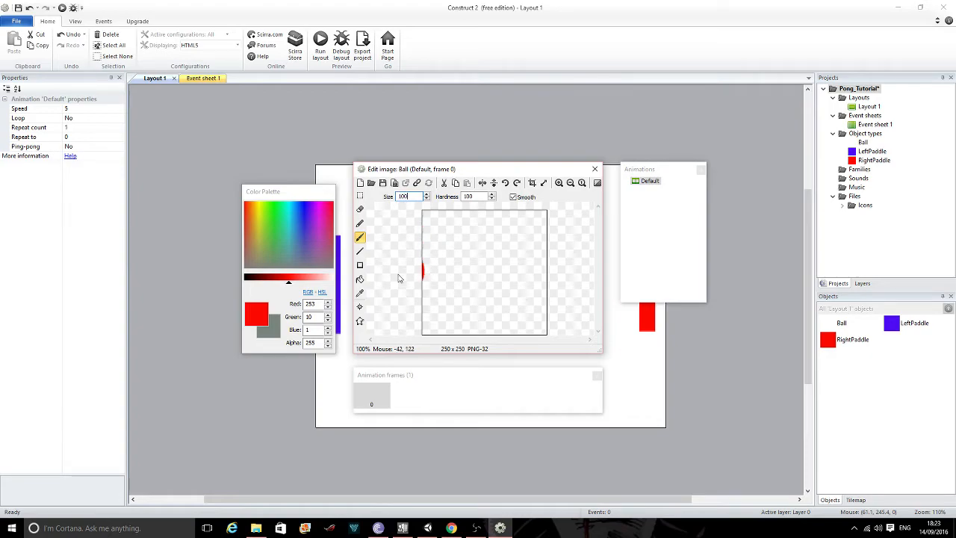
click(264, 263)
drag(258, 280, 242, 279)
click(478, 270)
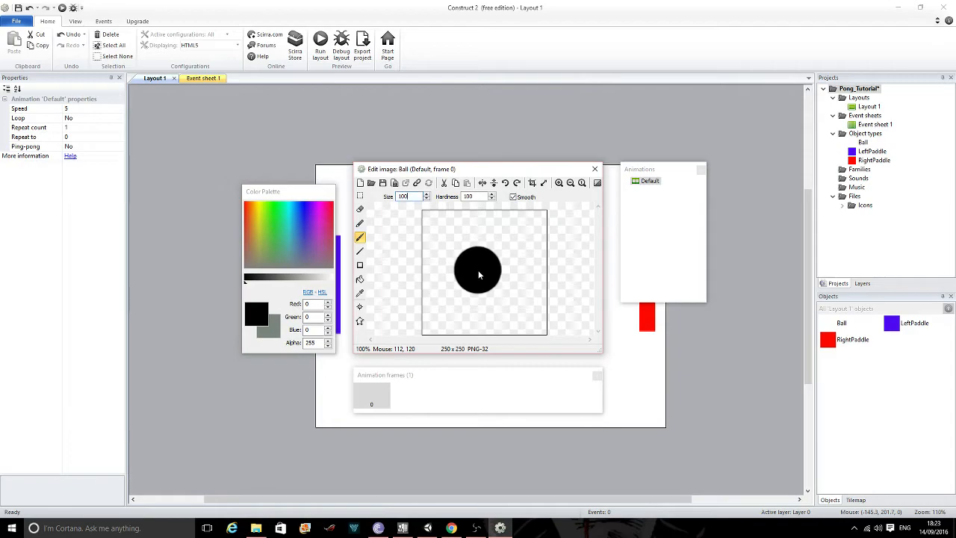
click(595, 169)
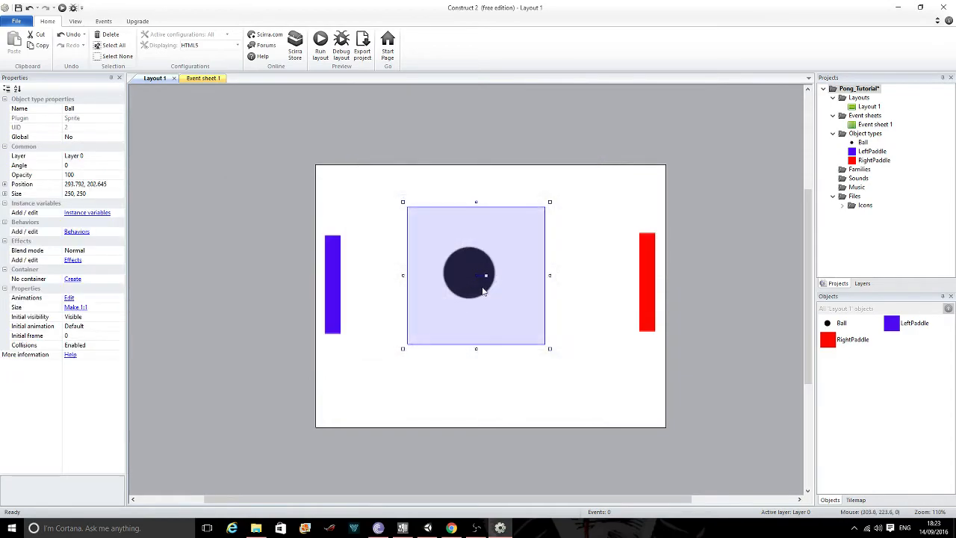
Shrink Ball to about 132 by 131 and set its angle to 90.
drag(550, 349, 484, 283)
mouse_move(453, 243)
mouse_down()
mouse_move(436, 238)
mouse_move(456, 247)
mouse_up()
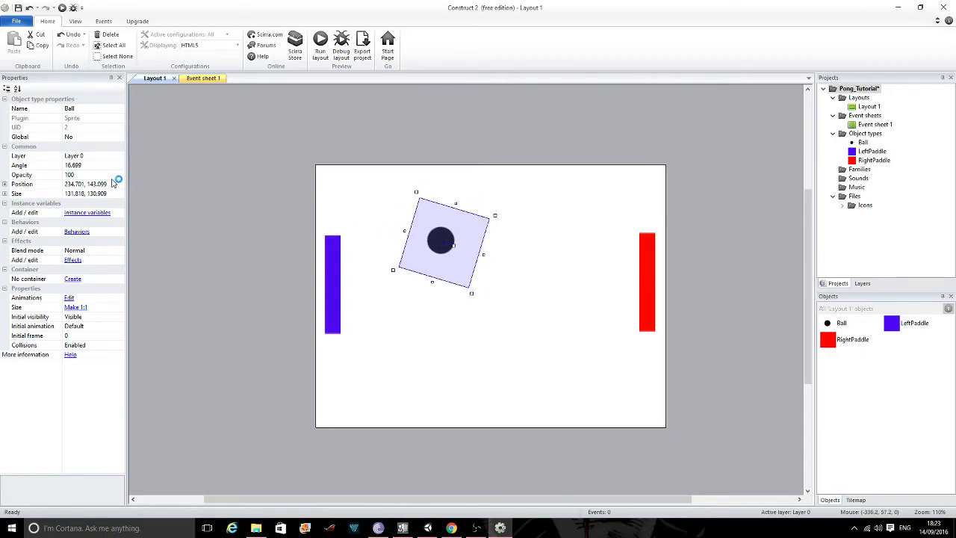
click(92, 165)
text(90)
key(Return)
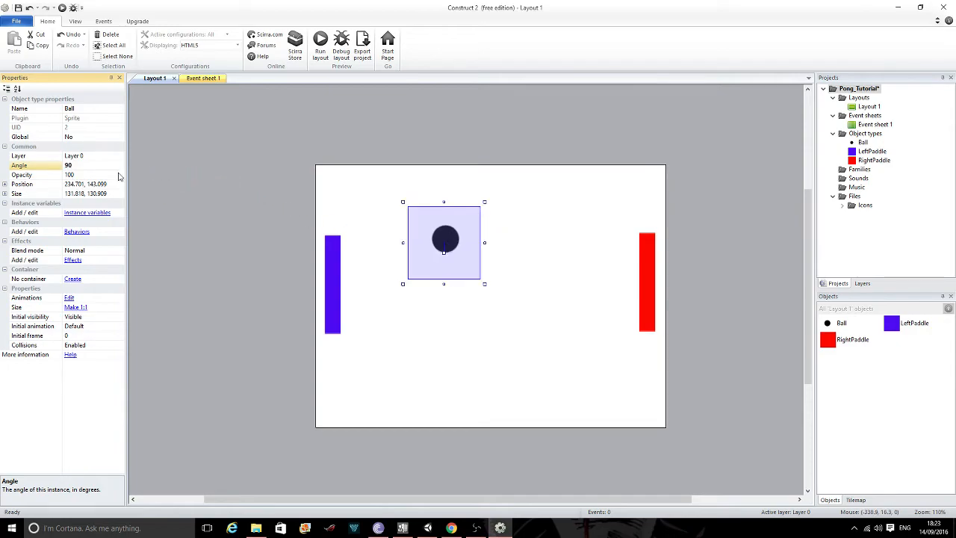
Shrink Ball further to about 76 by 86 and move it to about 303, 232 between the paddles.
mouse_move(484, 282)
mouse_down()
mouse_move(449, 242)
mouse_move(490, 270)
mouse_move(484, 290)
mouse_up()
click(483, 276)
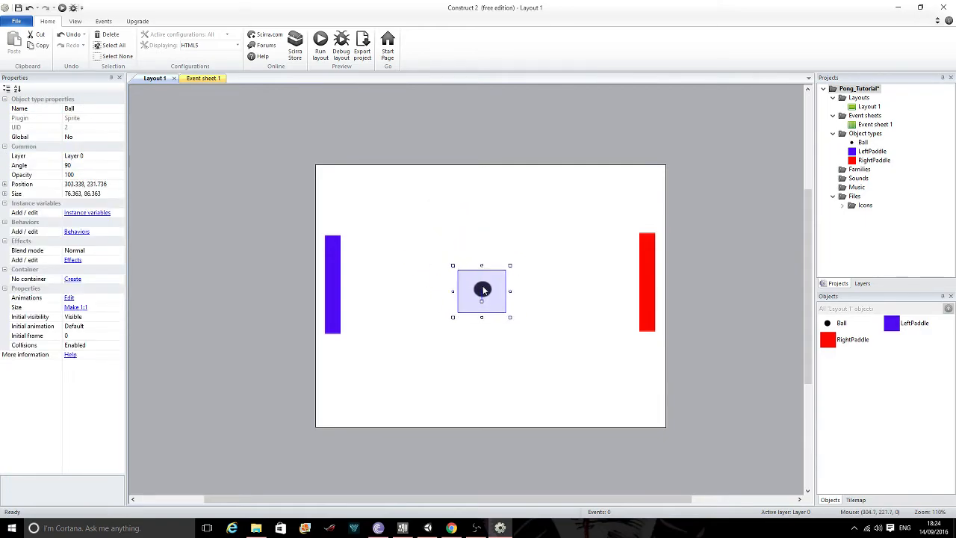
click(530, 345)
Resize Ball to about 90 by 86 and position it midway between the paddles at about 312, 223.
click(481, 290)
drag(482, 264, 481, 257)
click(454, 286)
click(484, 288)
click(711, 380)
click(484, 292)
mouse_move(486, 294)
mouse_down()
mouse_move(482, 285)
mouse_move(497, 291)
mouse_up()
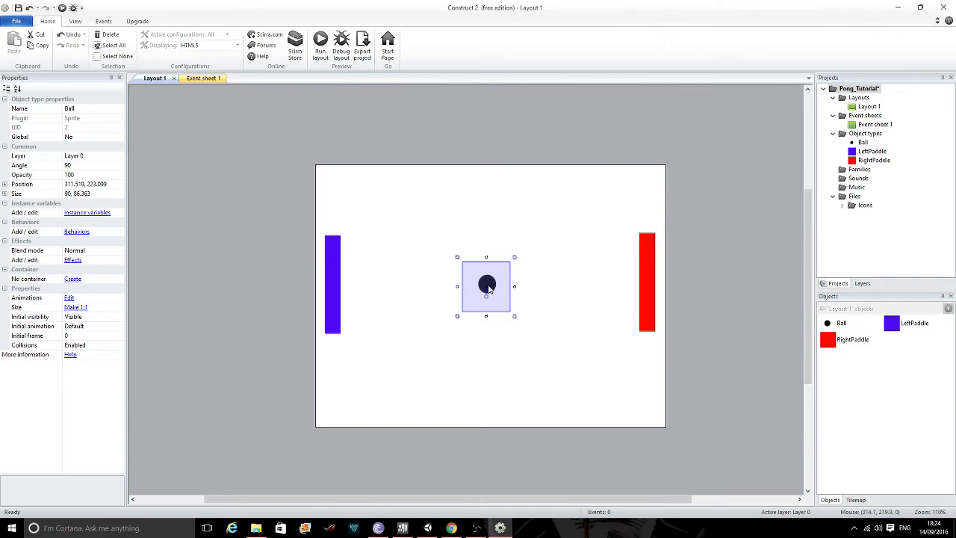
click(607, 338)
click(486, 285)
click(378, 421)
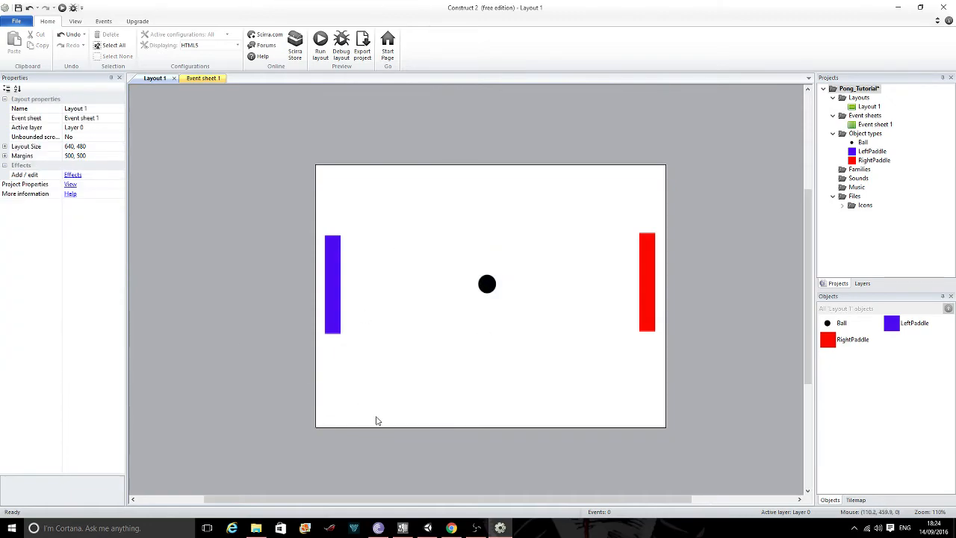
Insert a Sprite object named Boundary and place it on the layout's bottom edge.
double_click(377, 420)
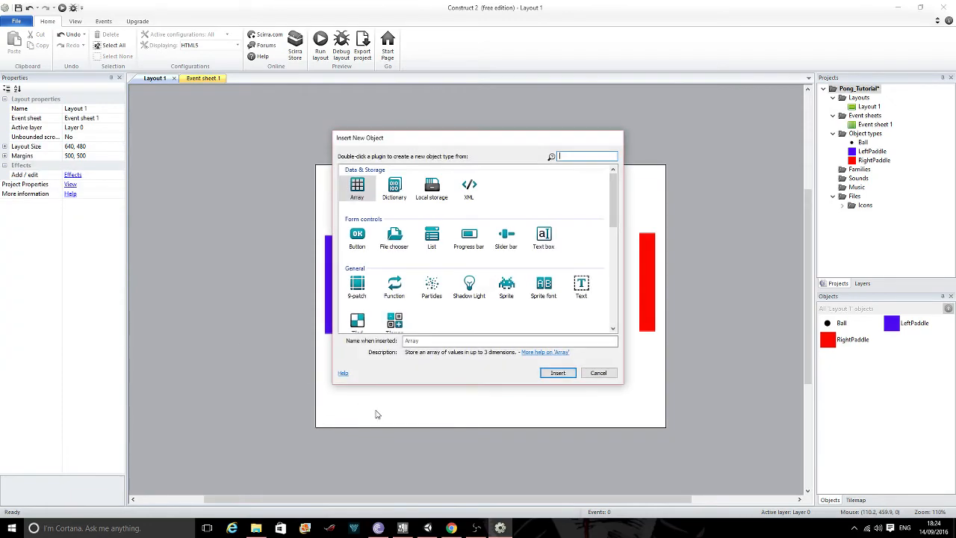
click(499, 291)
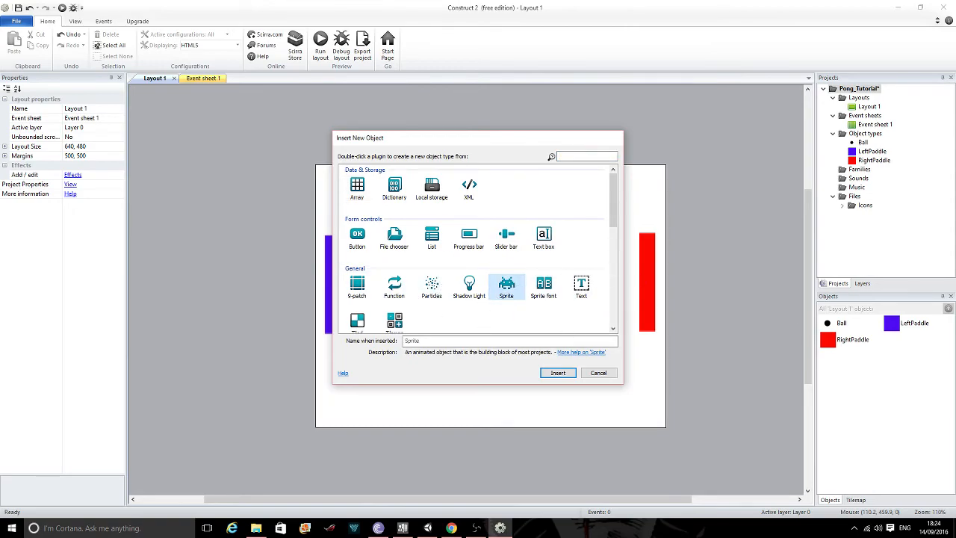
click(473, 324)
click(468, 340)
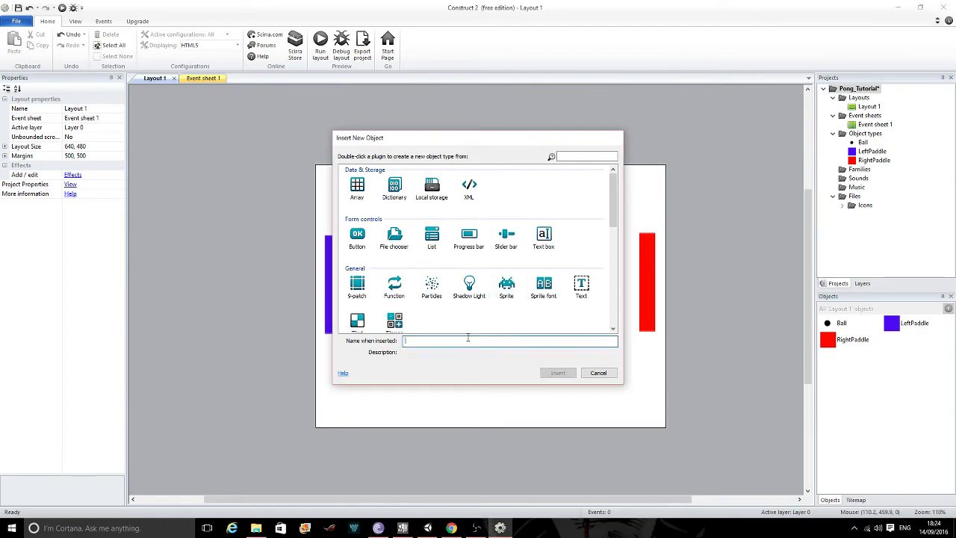
click(502, 292)
click(473, 340)
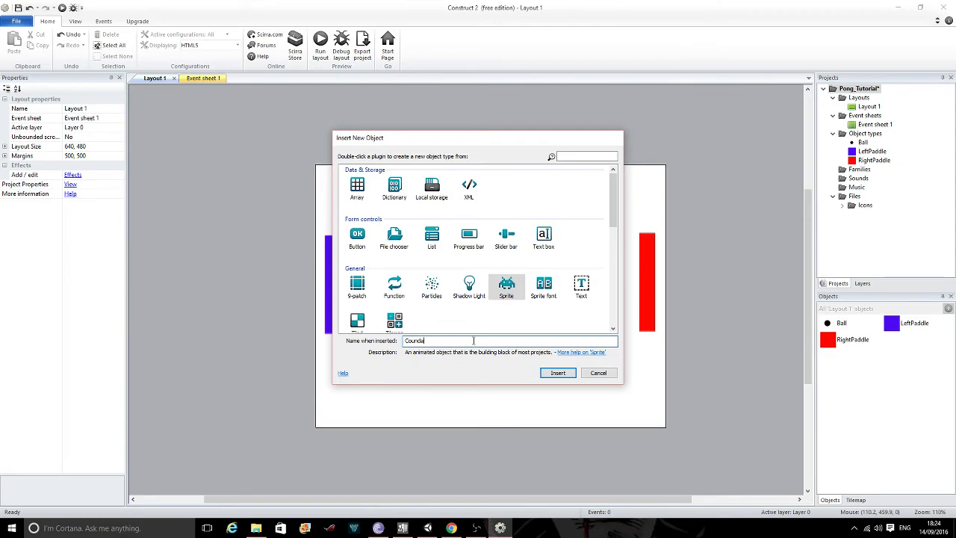
text(Bound)
key(Return)
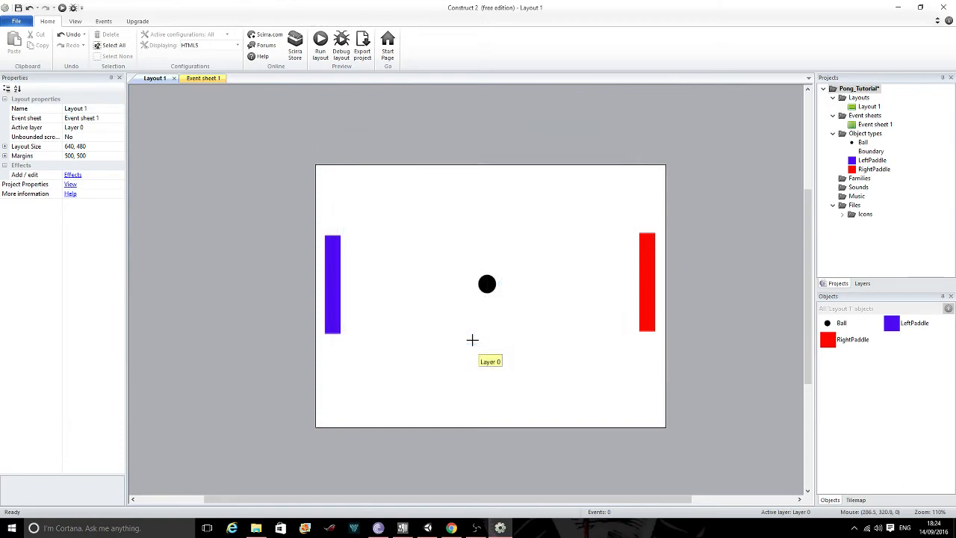
click(446, 428)
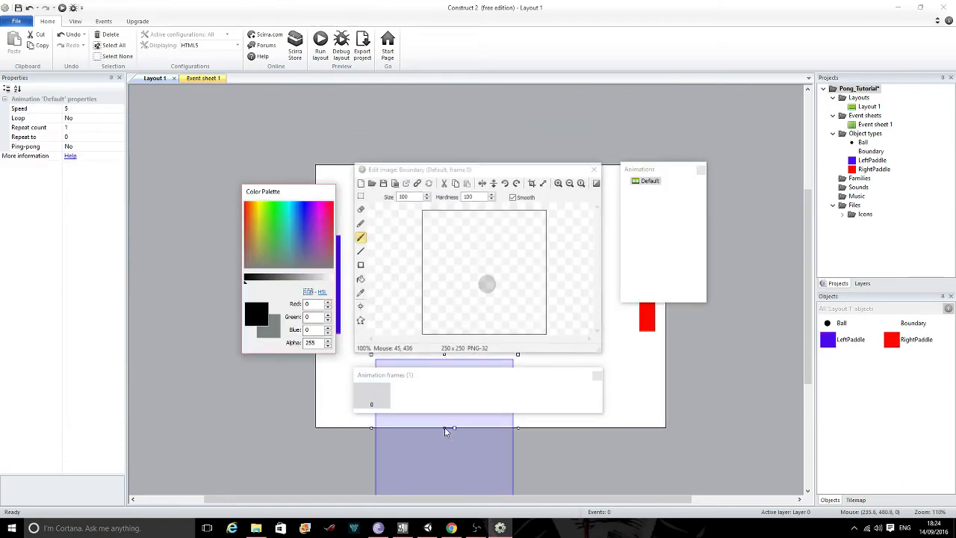
Fill Boundary's whole image with pink (red 244, green 10, blue 134).
drag(276, 262, 325, 211)
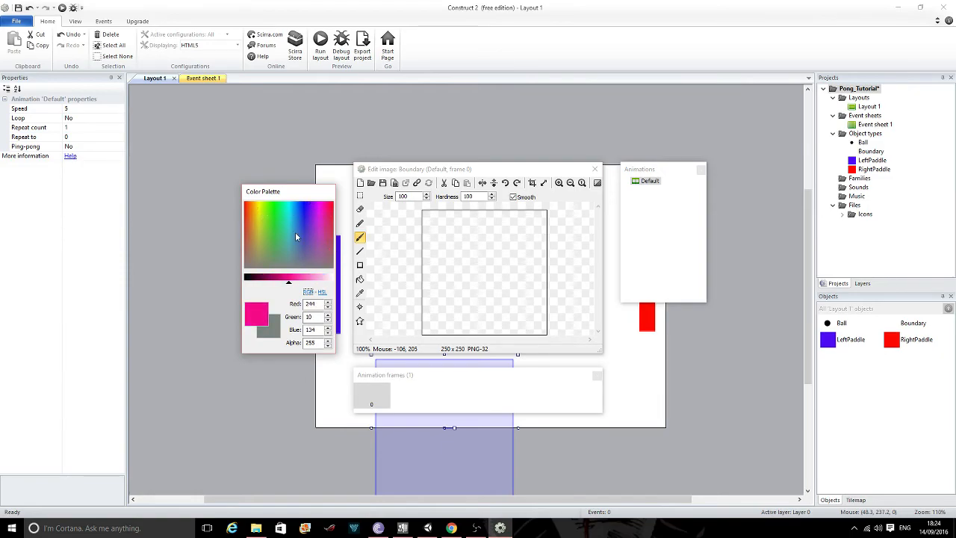
click(360, 280)
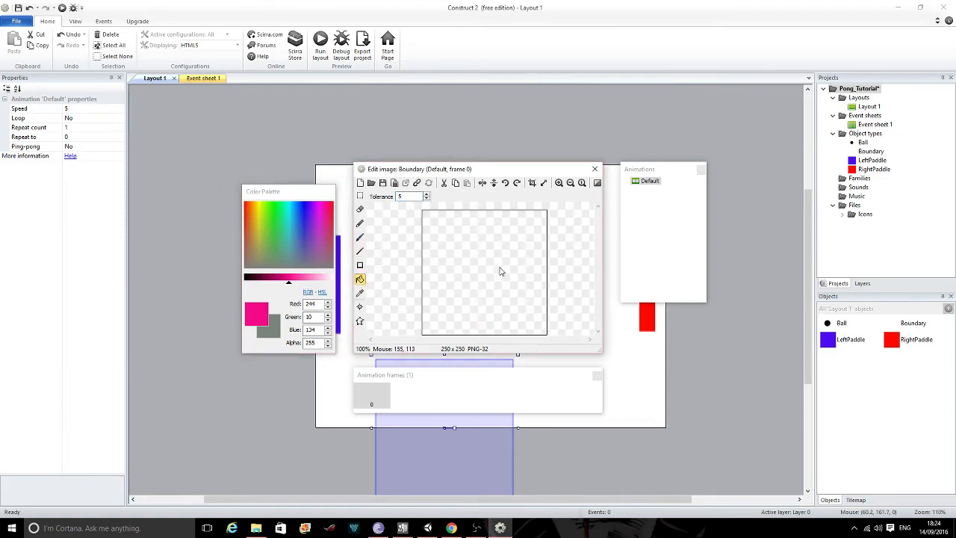
click(501, 275)
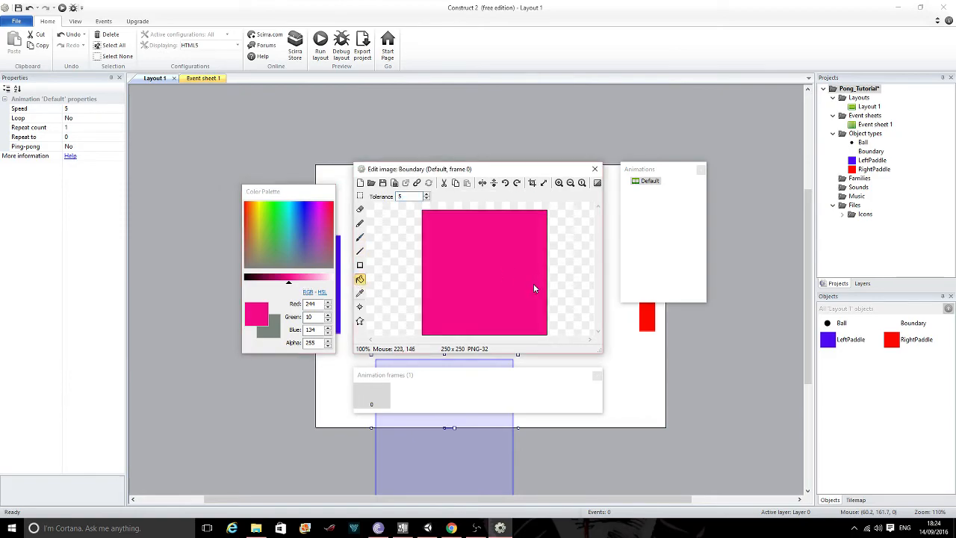
click(594, 169)
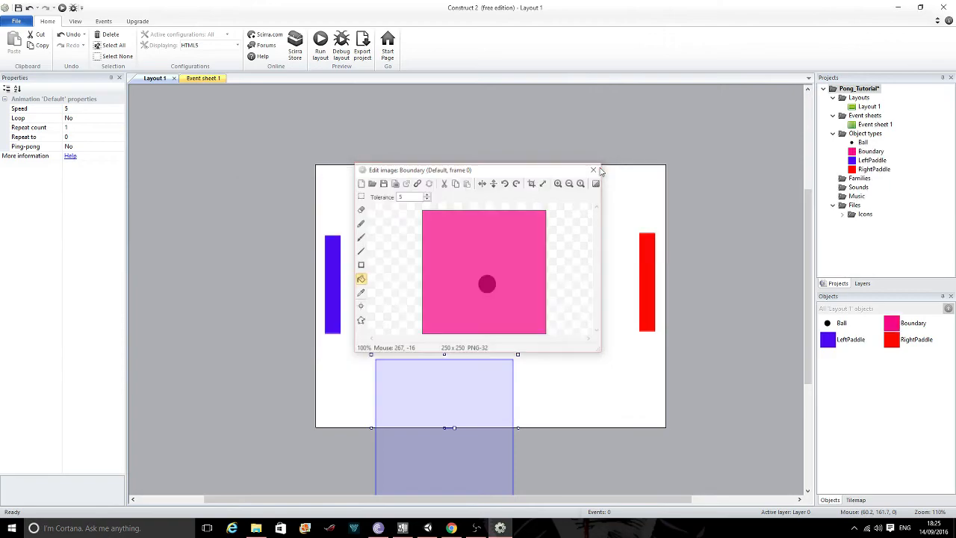
Resize Boundary to about 637 by 131 so it spans the layout's width directly below its bottom edge.
scroll(519, 427, down, 2)
mouse_move(456, 331)
mouse_down()
mouse_move(459, 400)
mouse_move(445, 392)
mouse_move(445, 330)
mouse_up()
scroll(463, 404, down, 4)
drag(516, 289, 670, 290)
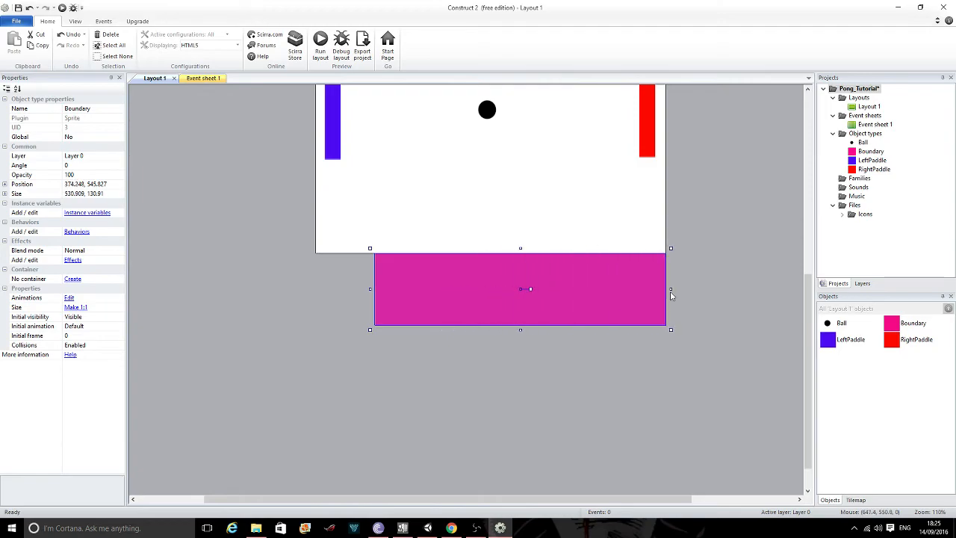
drag(370, 289, 309, 288)
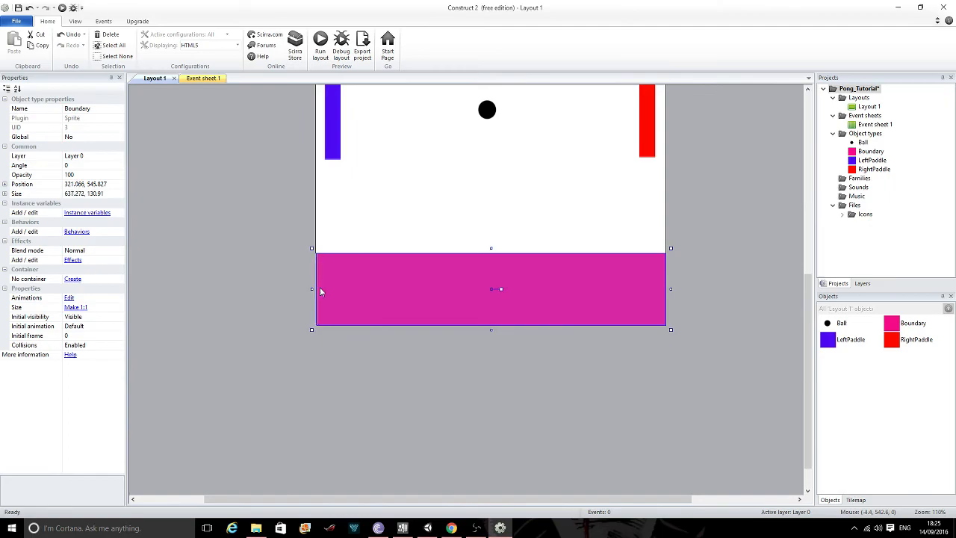
Duplicate Boundary and place the copy directly above the layout's top edge at about 321, -66.
scroll(482, 227, up, 1)
scroll(483, 235, up, 1)
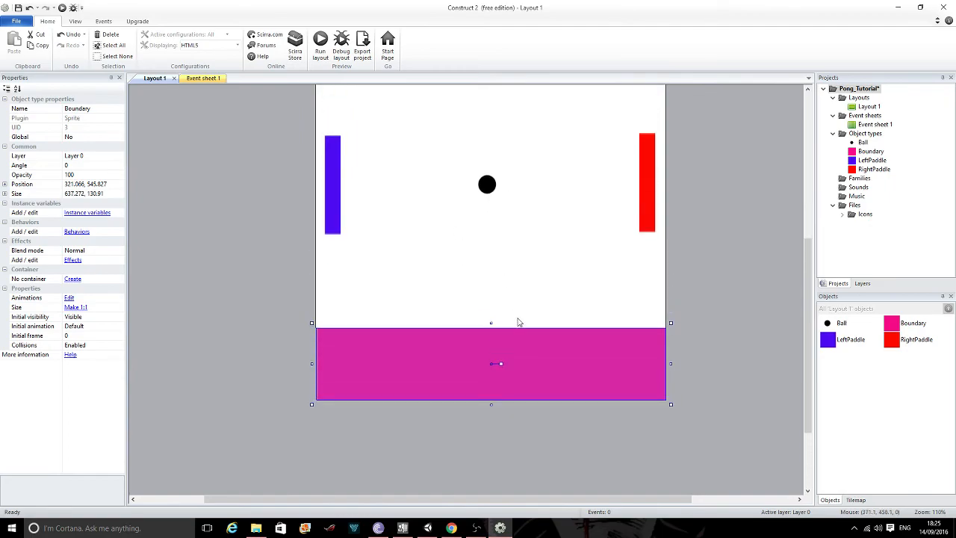
scroll(438, 267, up, 1)
scroll(488, 226, up, 1)
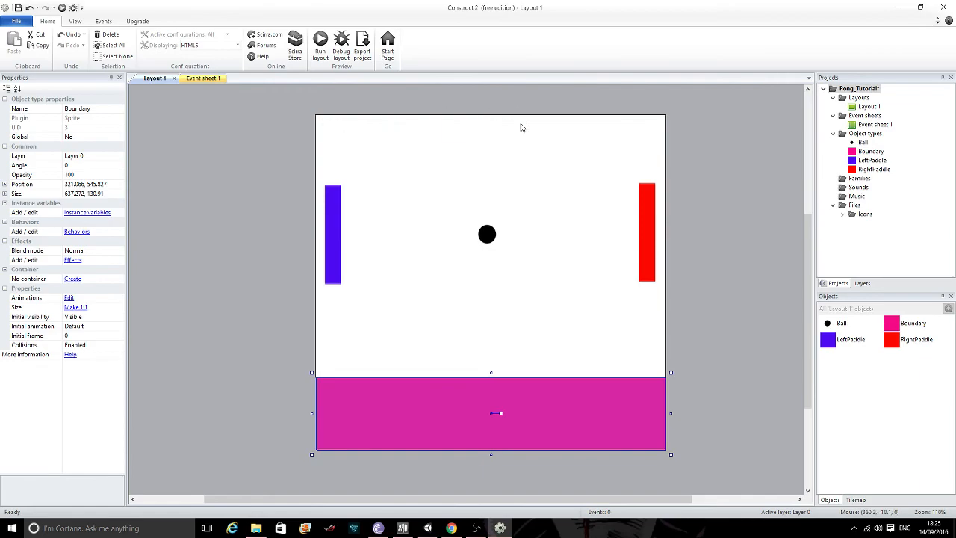
scroll(567, 195, down, 1)
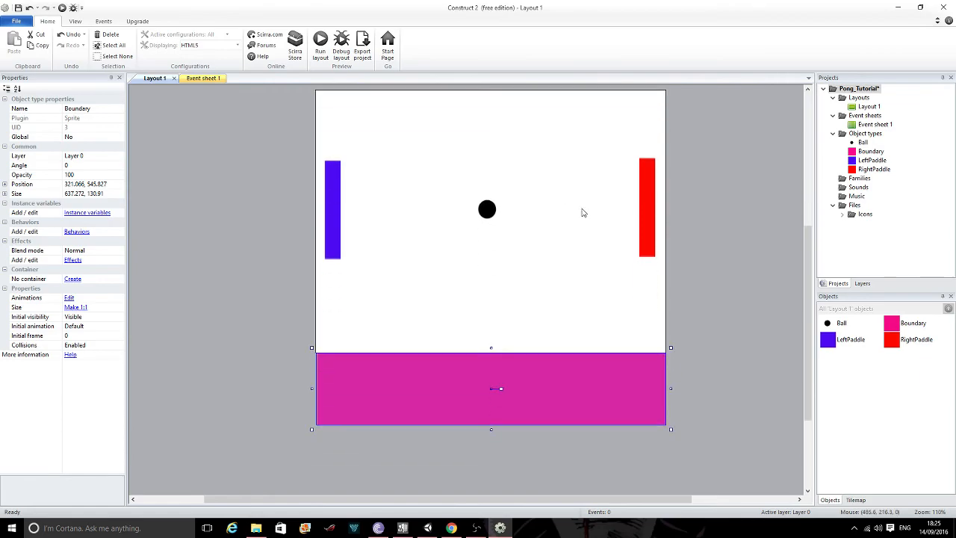
scroll(540, 239, up, 1)
scroll(491, 314, up, 1)
scroll(491, 315, down, 2)
scroll(490, 315, up, 1)
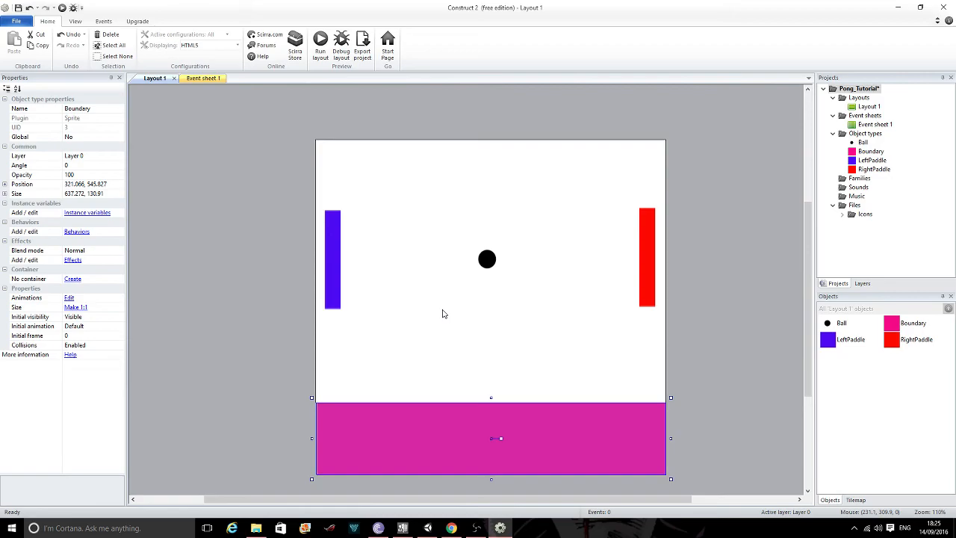
key(ctrl+c)
key(ctrl+v)
click(472, 150)
drag(493, 153, 570, 139)
click(716, 188)
scroll(623, 209, up, 2)
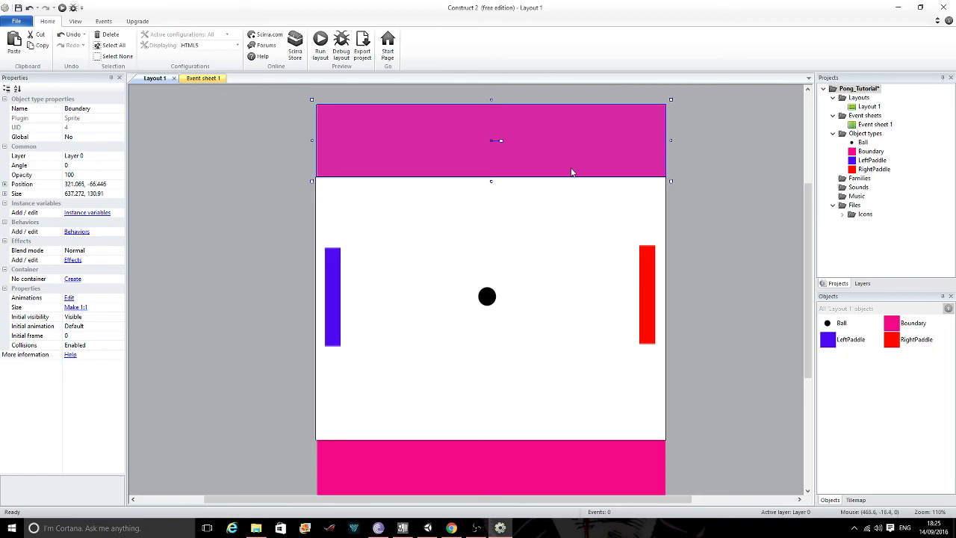
click(476, 528)
click(586, 475)
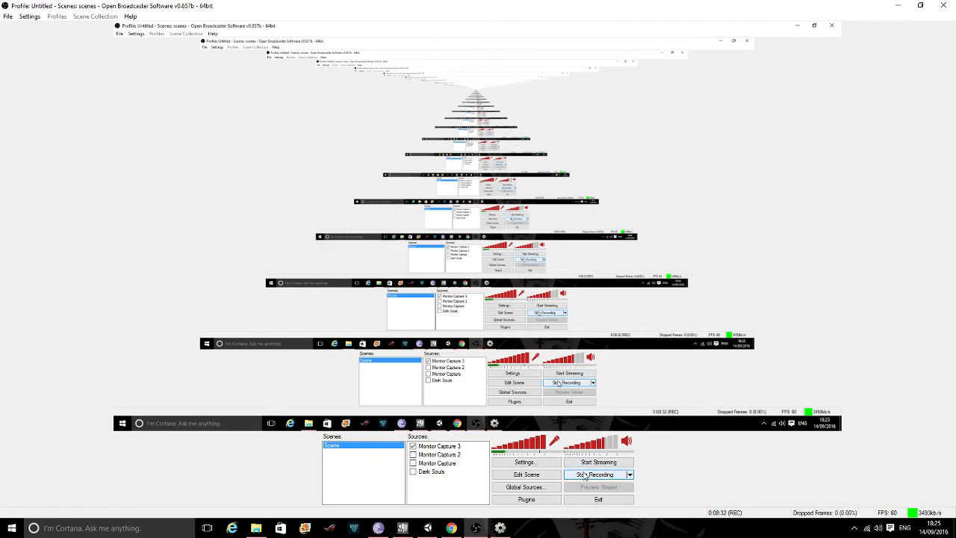